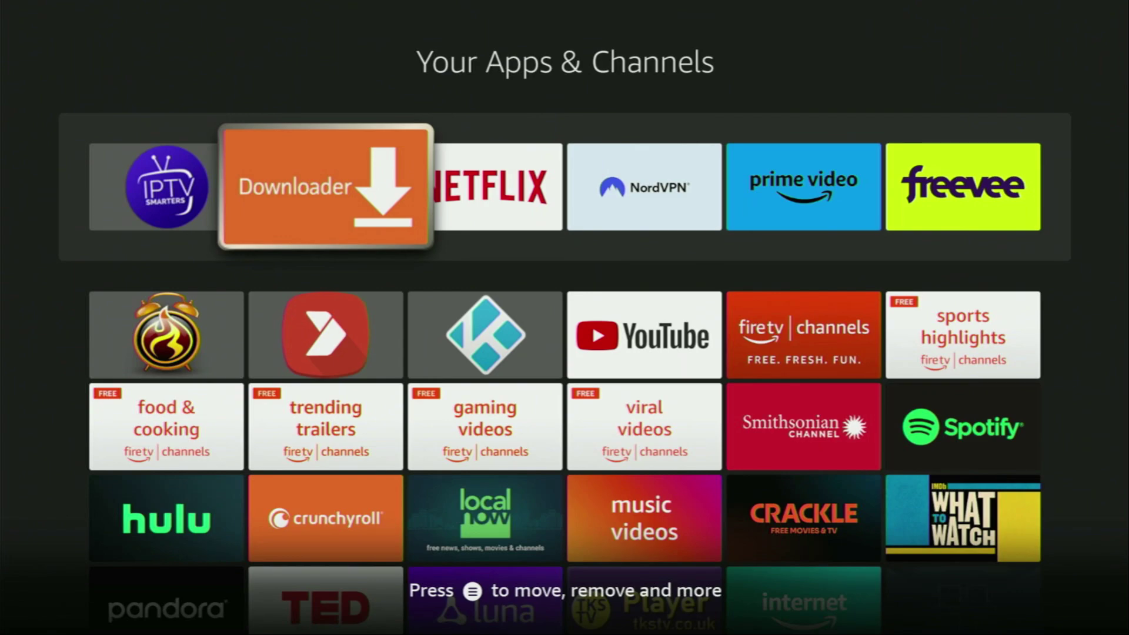
Step: Leave the Your Apps & Channels grid for the Fire TV home screen
key("Home")
key("Left")
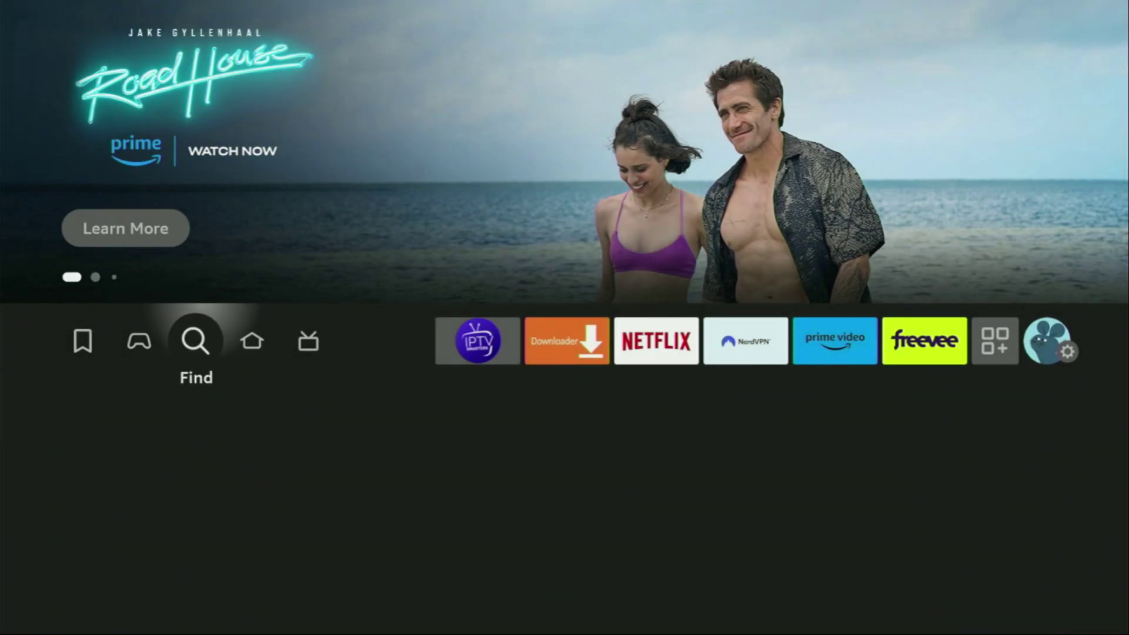
key("Down")
key("Return")
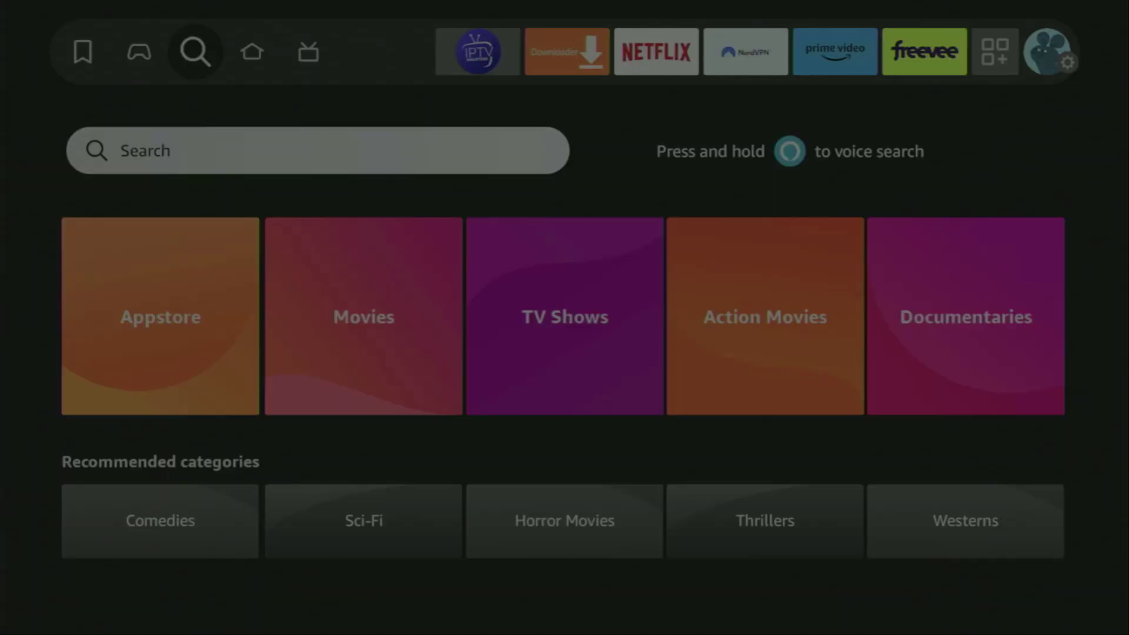
key("Right")
key("Right")
key("Right")
key("Return")
key("Down")
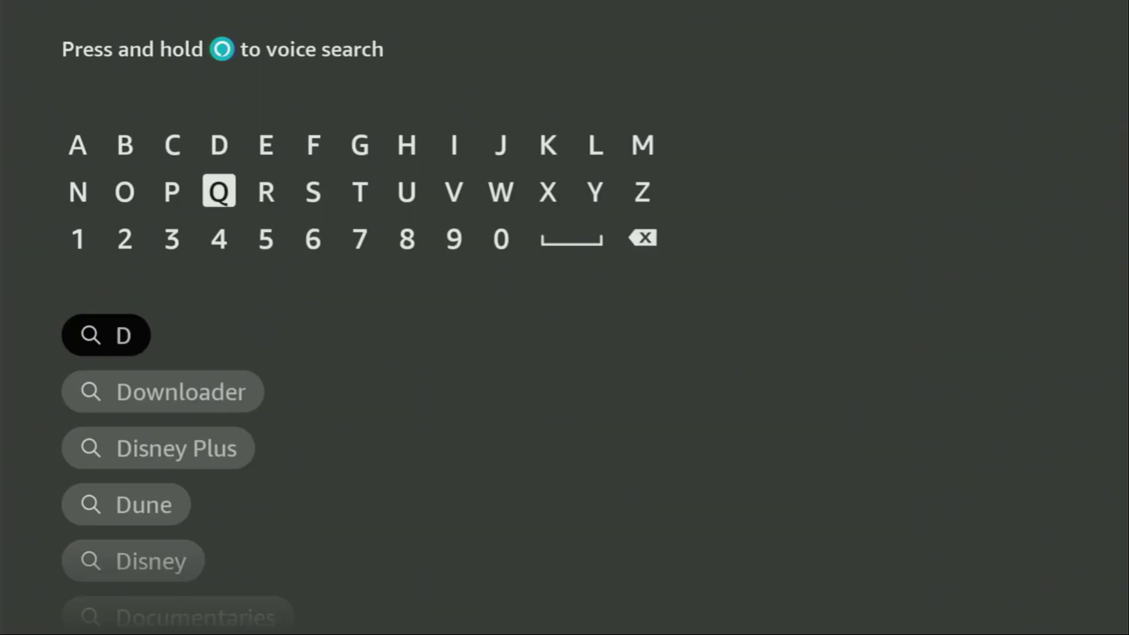
key("Left")
key("Left")
key("Return")
key("Down")
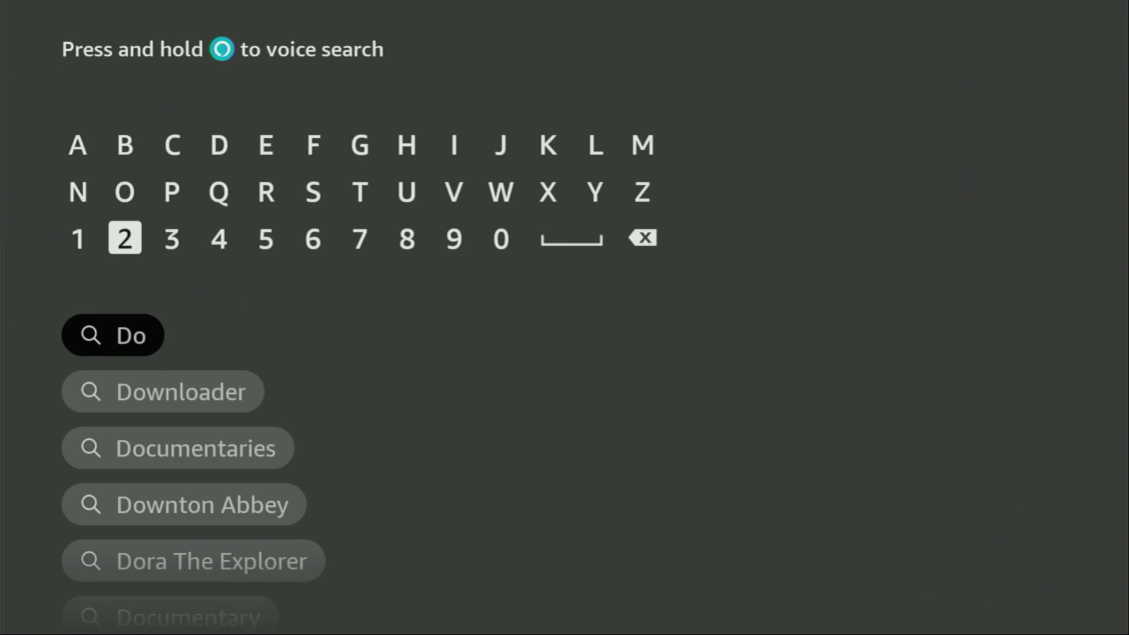
key("Down")
key("Down")
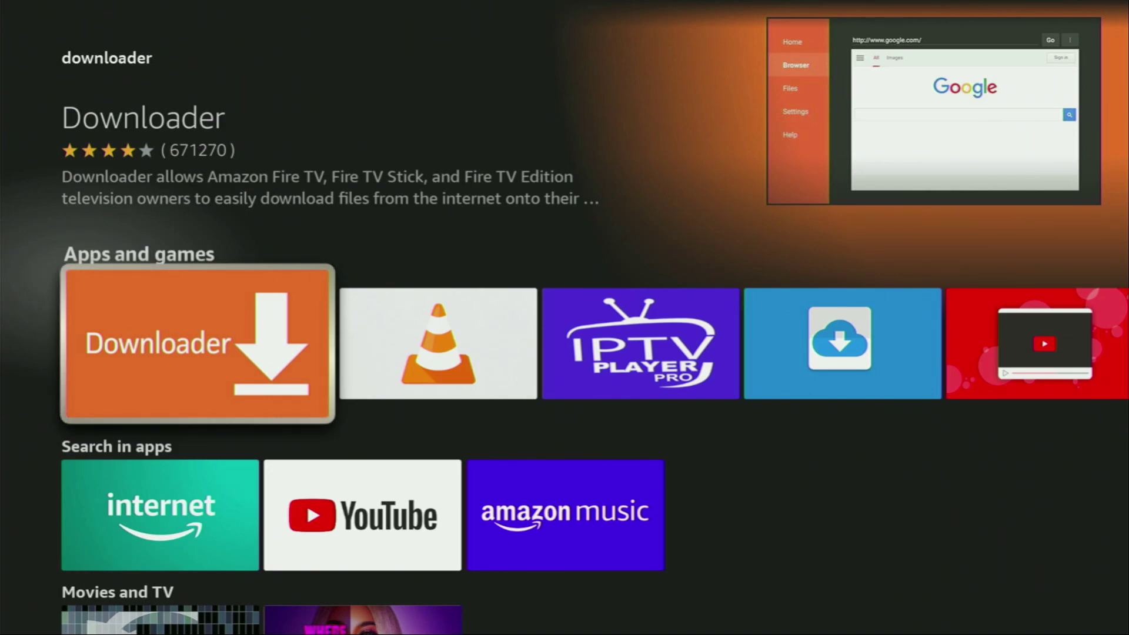
key("Home")
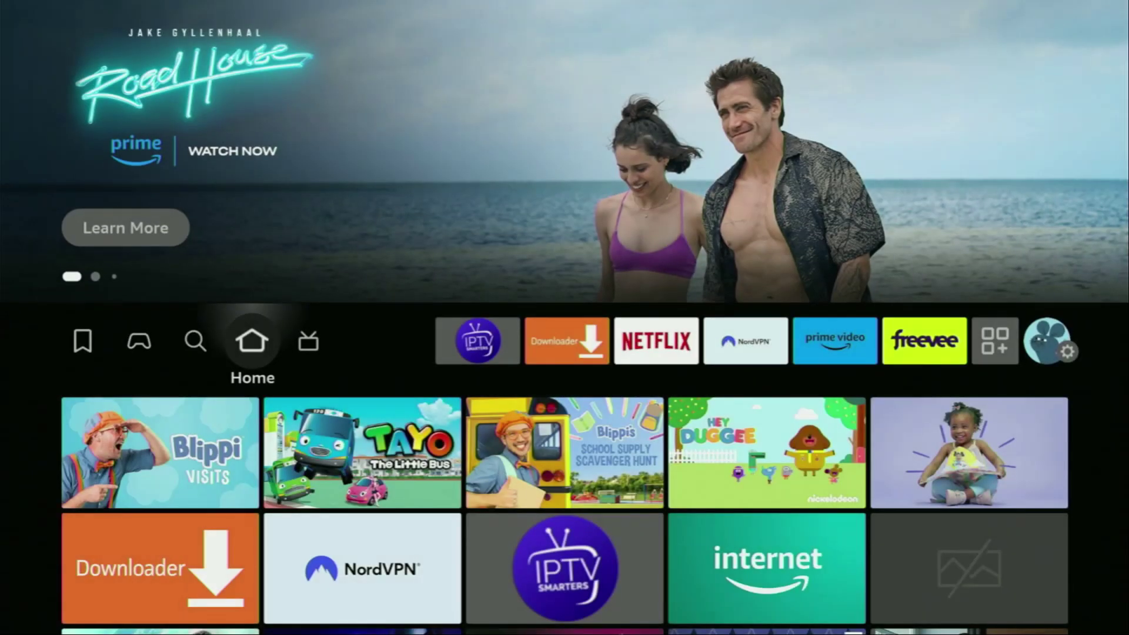
Step: Open My Fire TV from the Settings grid
key("Right")
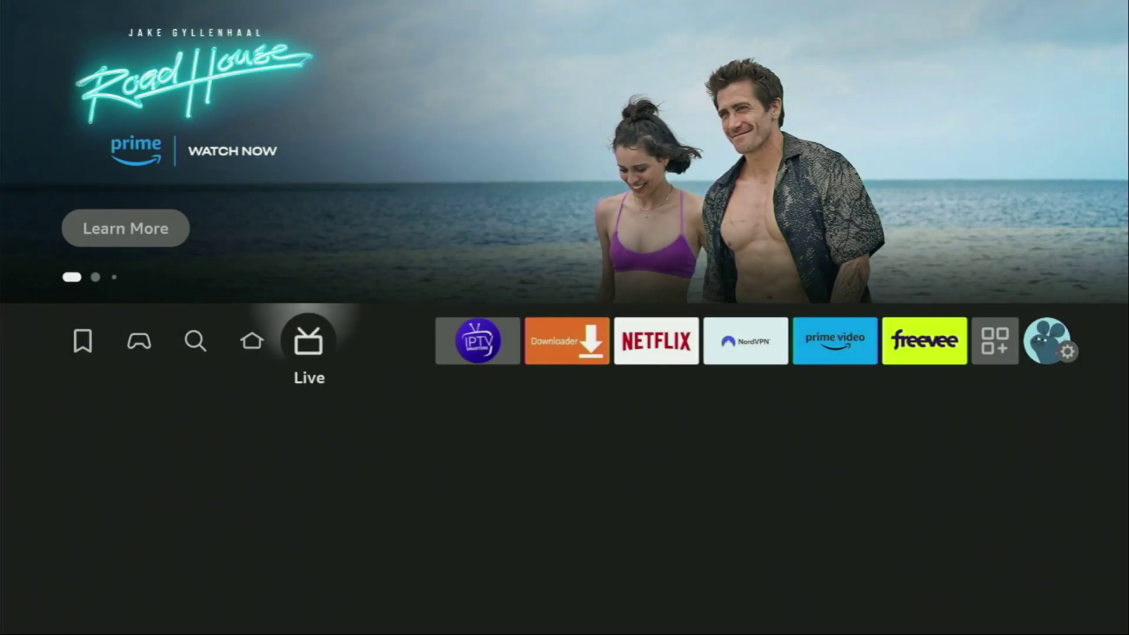
key("Right")
key("Right")
key("Right")
key("Right")
key("Right")
key("Right")
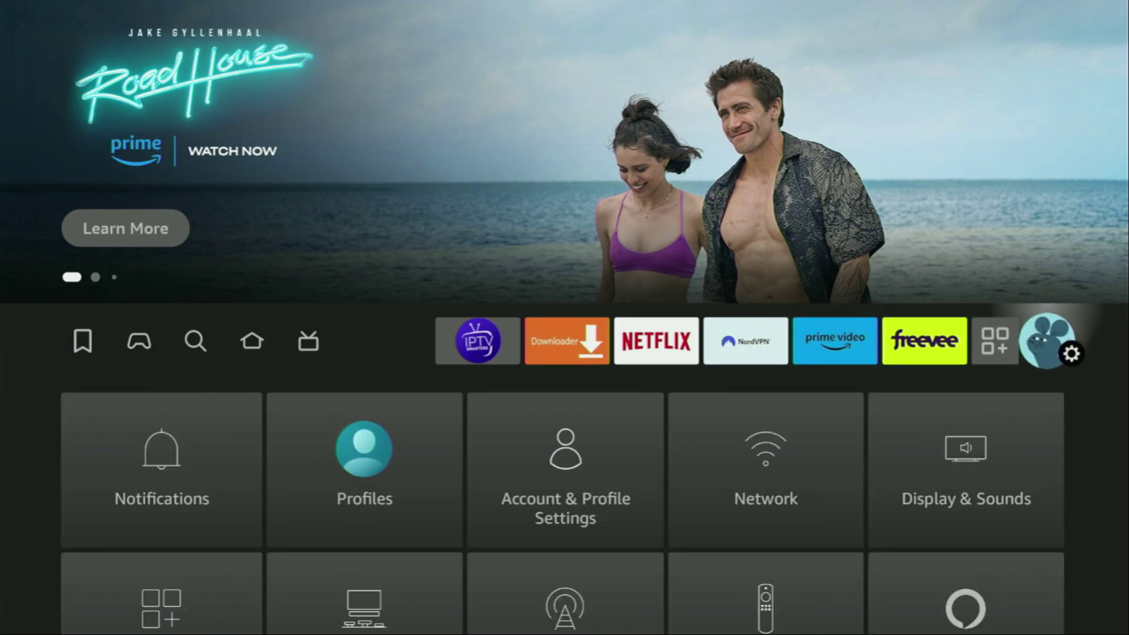
key("Down")
key("Down")
key("Down")
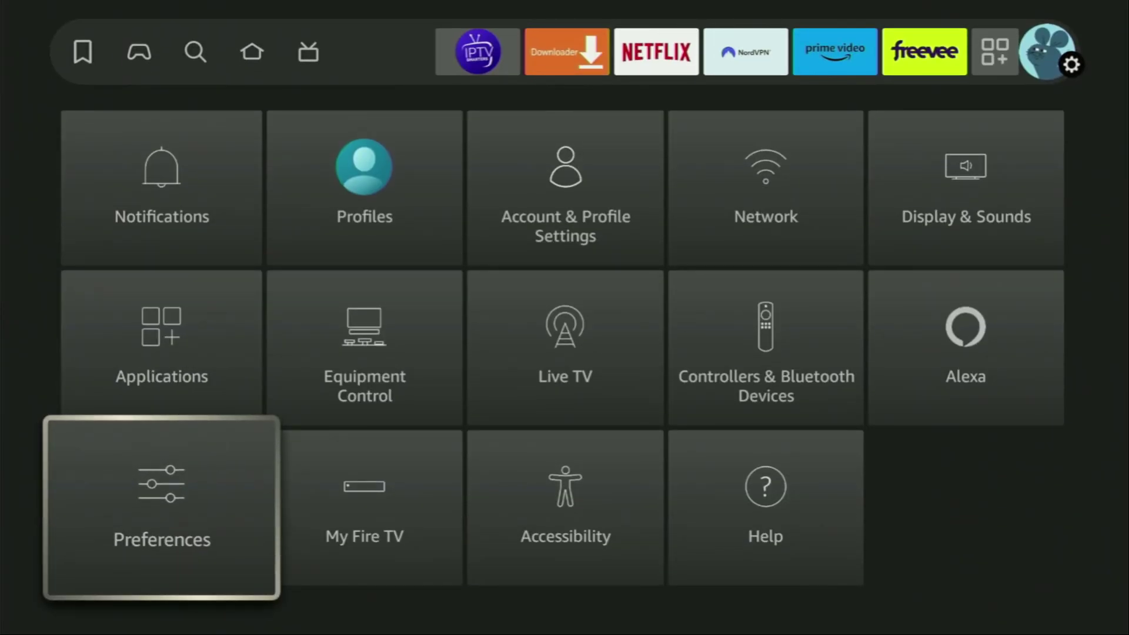
key("Right")
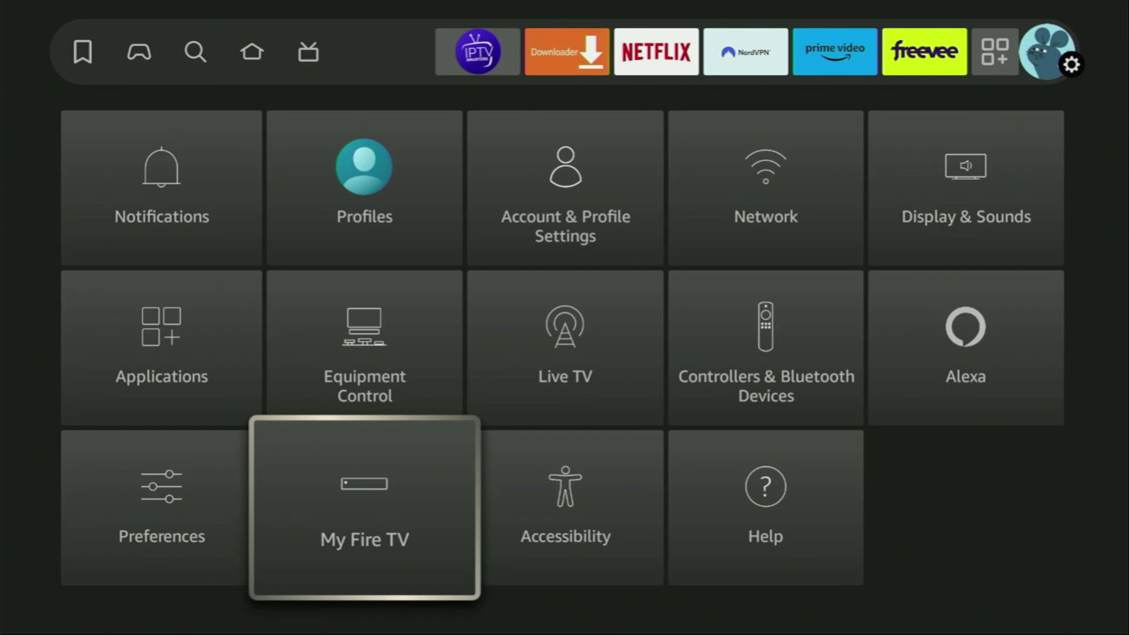
key("Return")
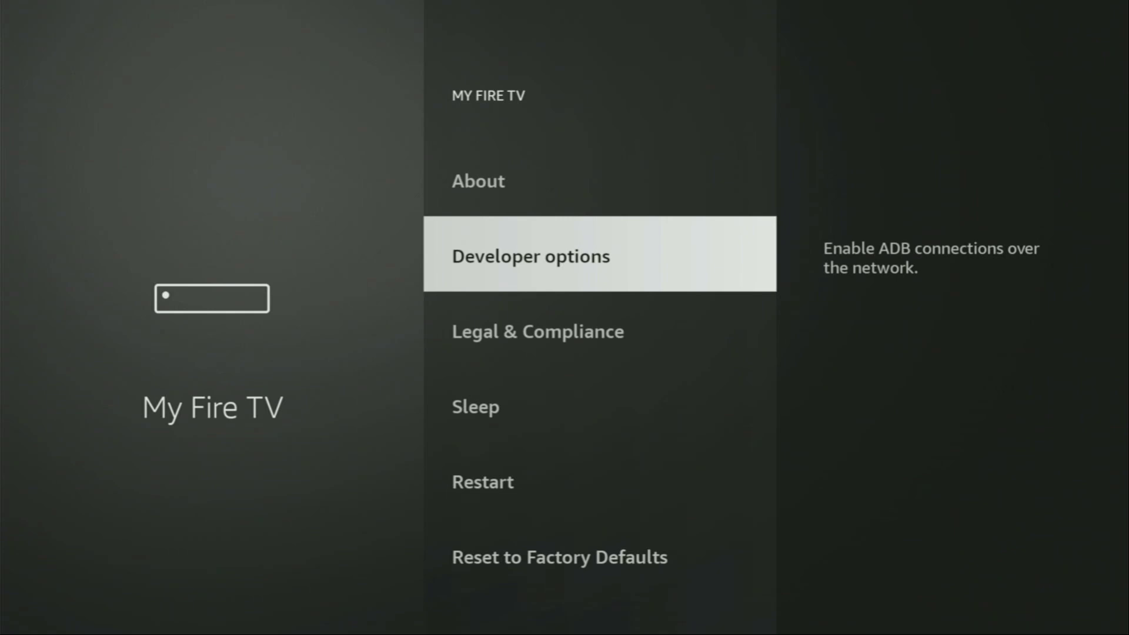
Step: Confirm developer mode on the Fire TV Stick 4K Max About screen, then highlight Developer options
key("Up")
key("Return")
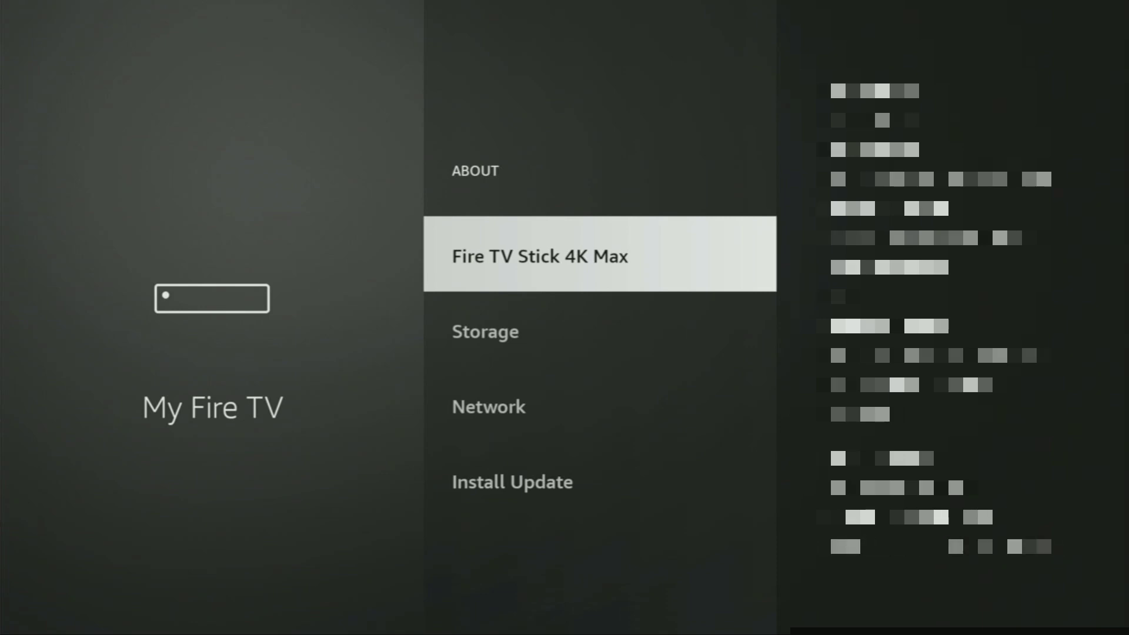
key("Return")
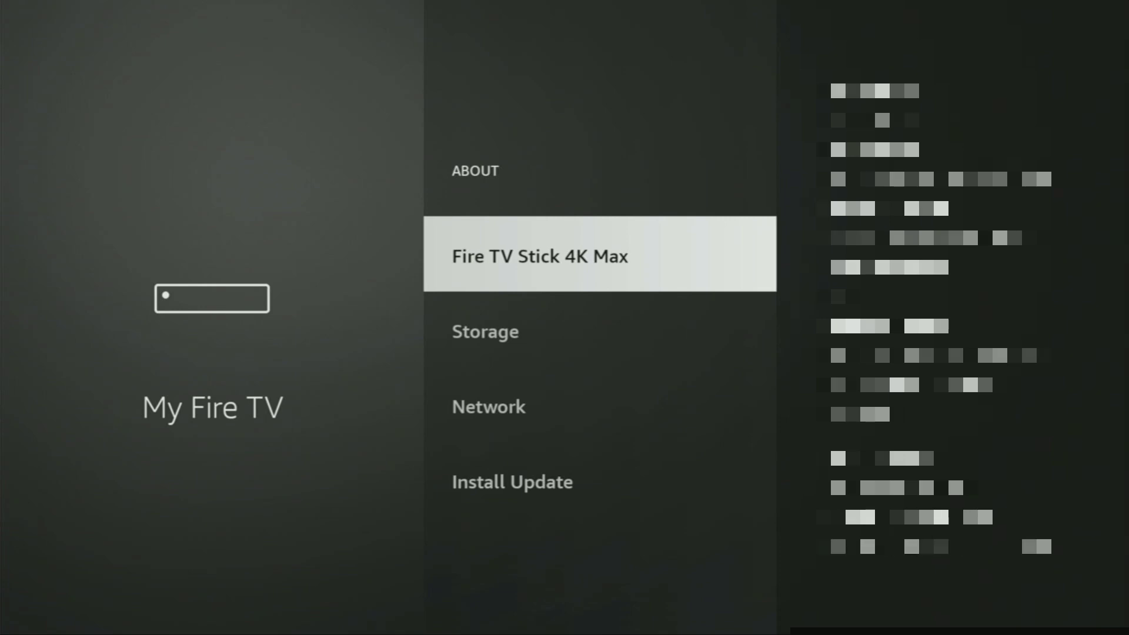
key("Escape")
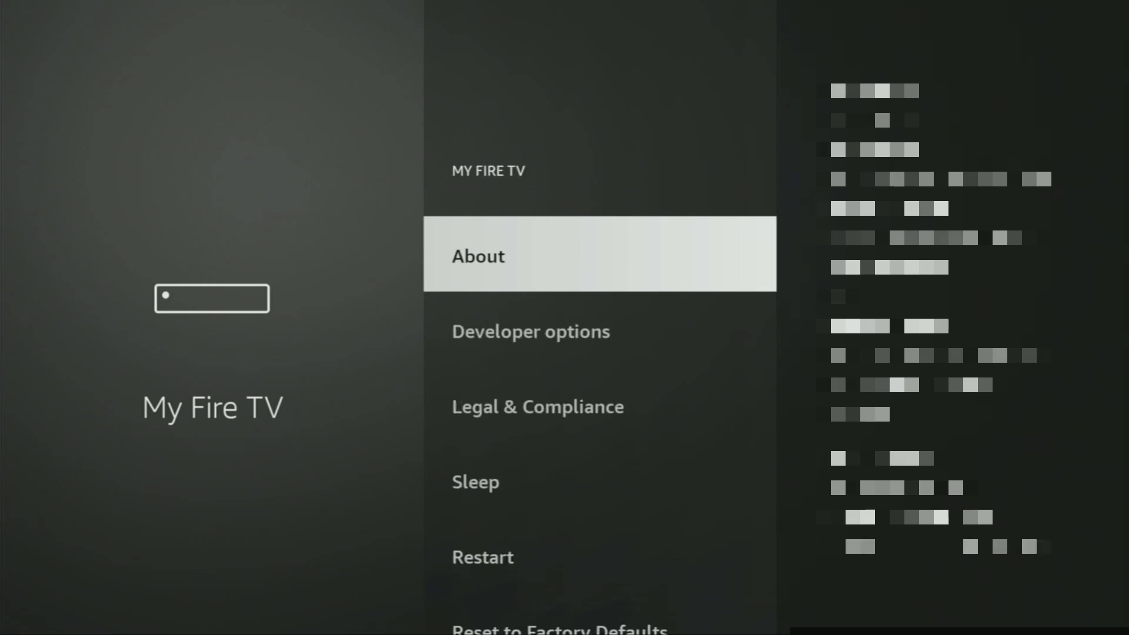
key("Down")
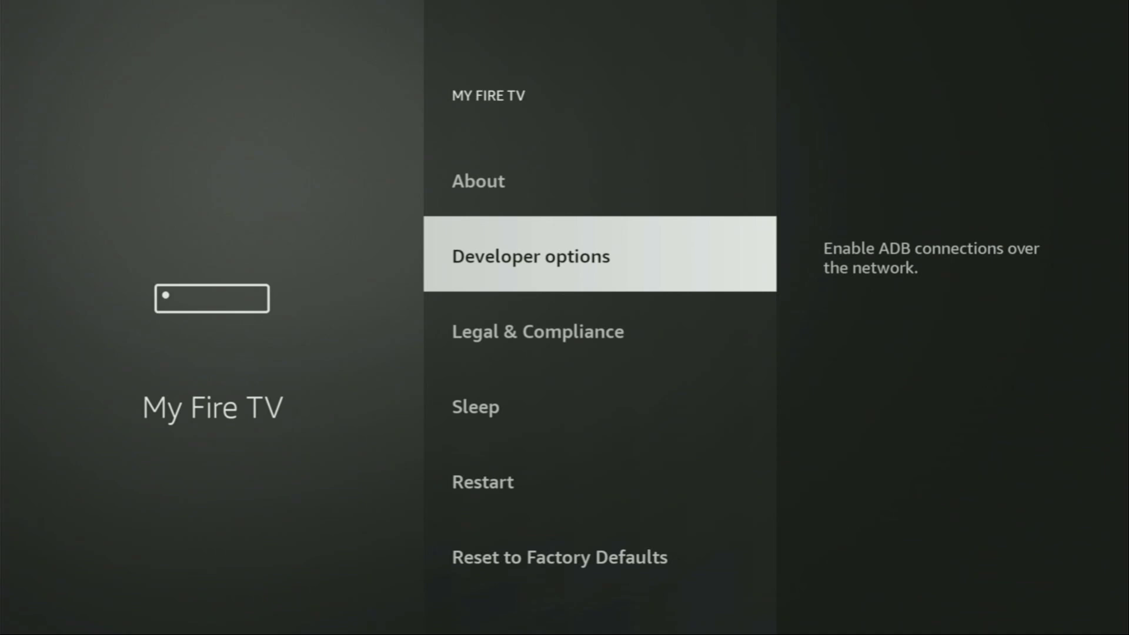
Step: Switch ADB debugging on in Developer options
key("Return")
key("Return")
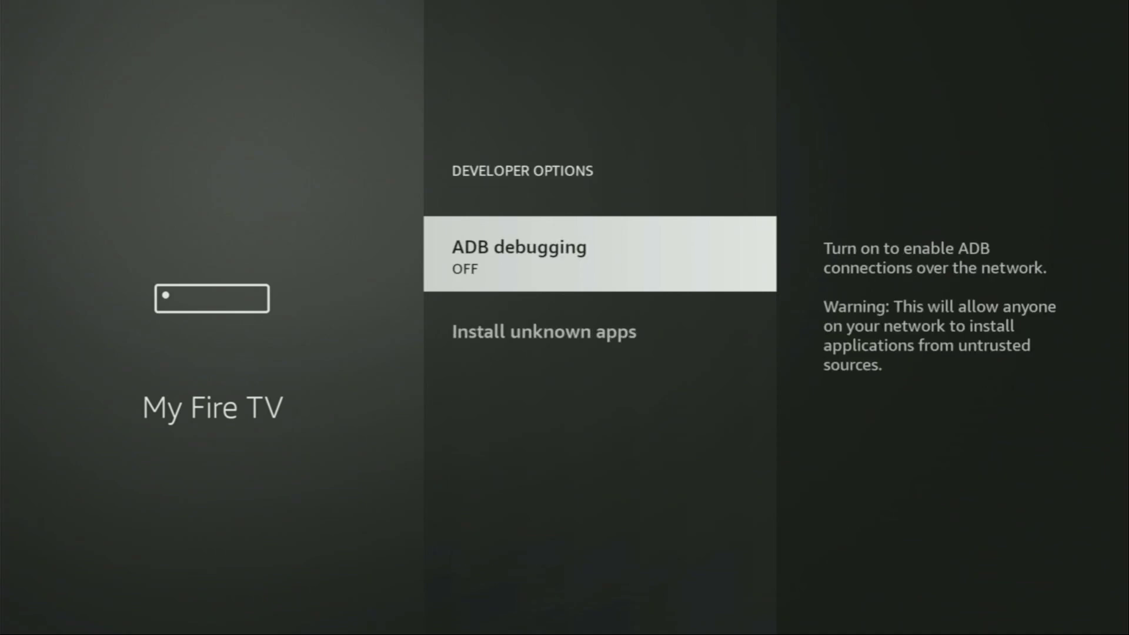
key("Return")
Step: Allow Downloader to install unknown apps
key("Down")
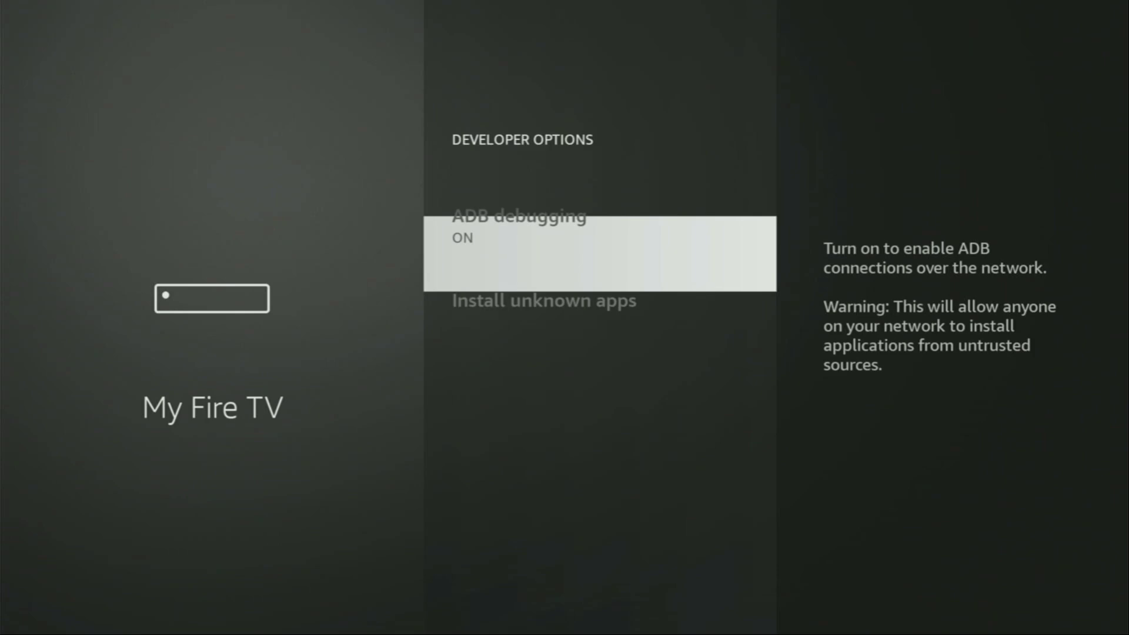
key("Return")
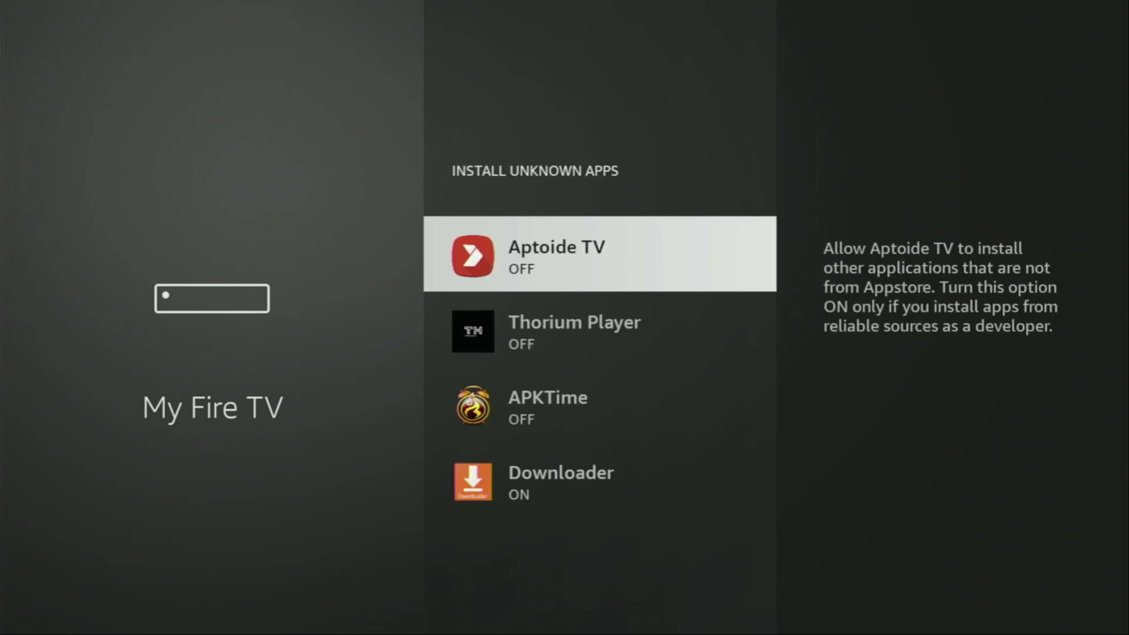
key("Down")
key("Down")
key("Down")
key("Return")
key("Return")
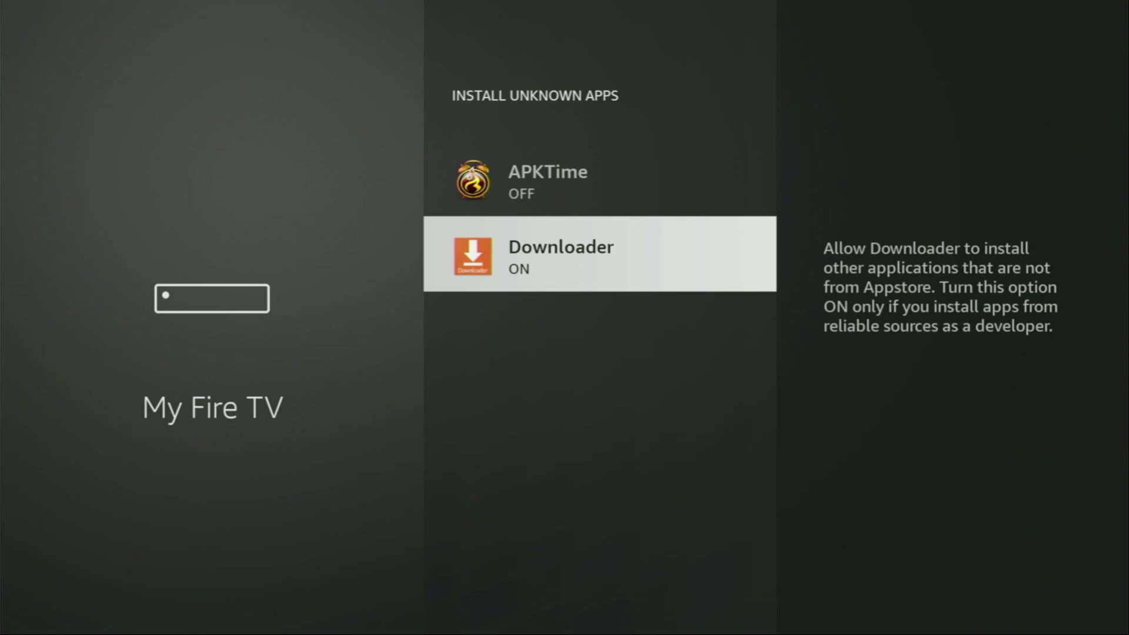
Step: Open Your Apps & Channels from home and move to the NordVPN tile
key("Home")
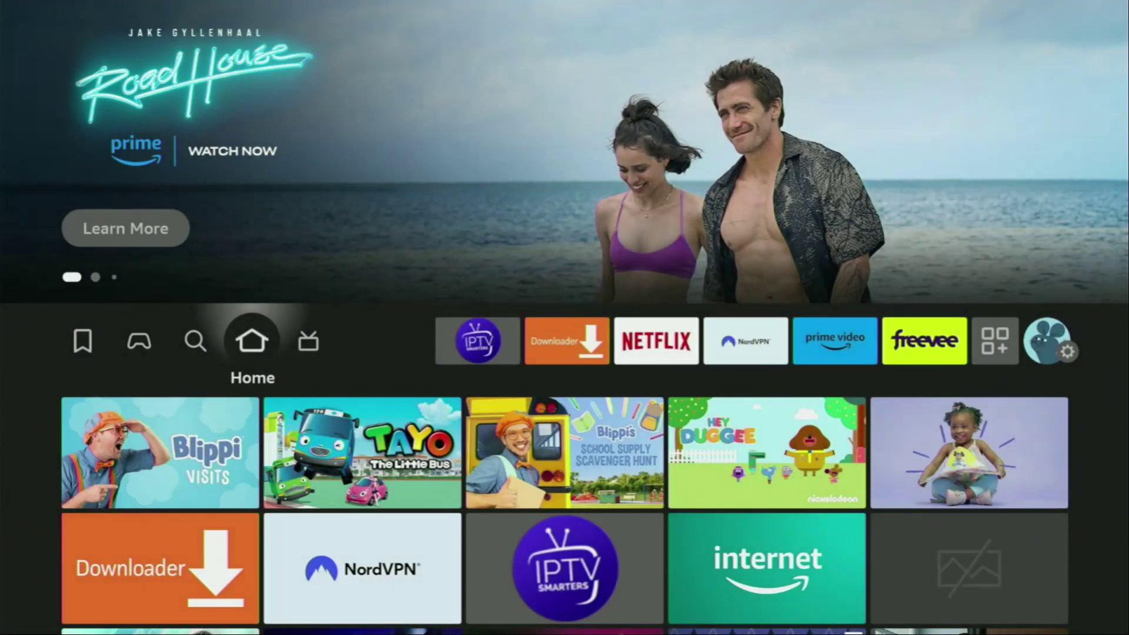
key("Right")
key("Right")
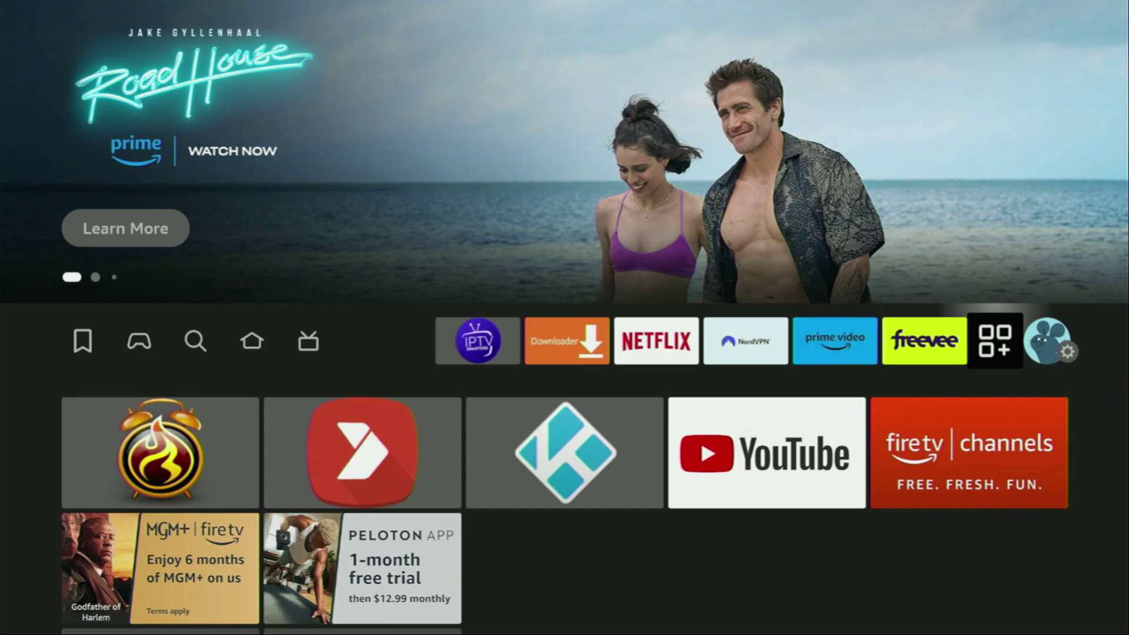
key("Return")
key("Right")
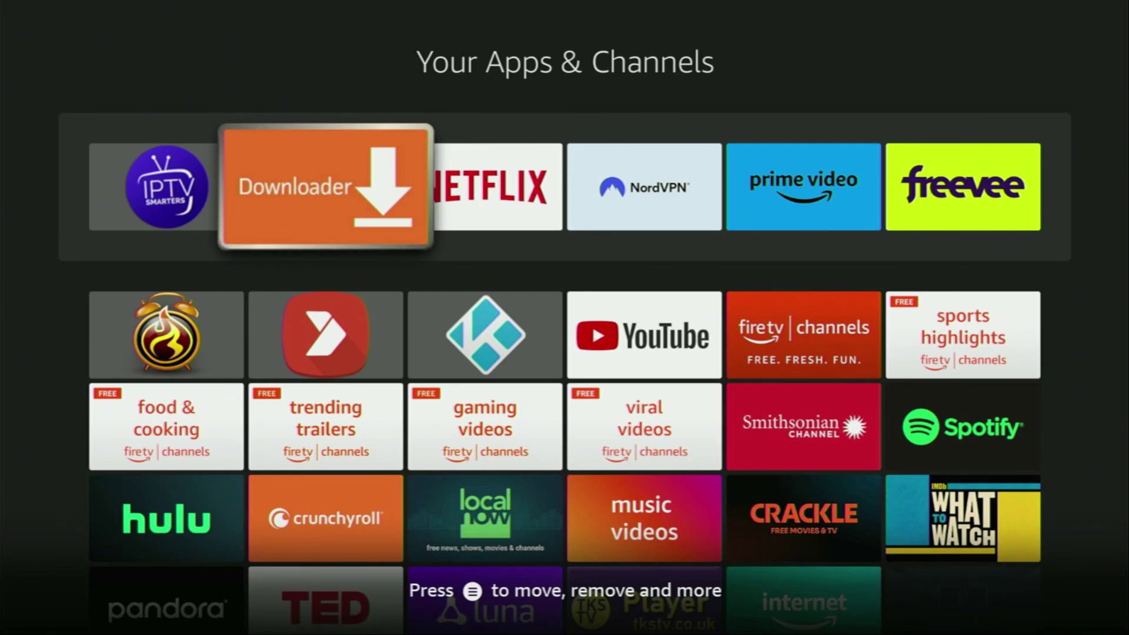
key("Right")
key("Right")
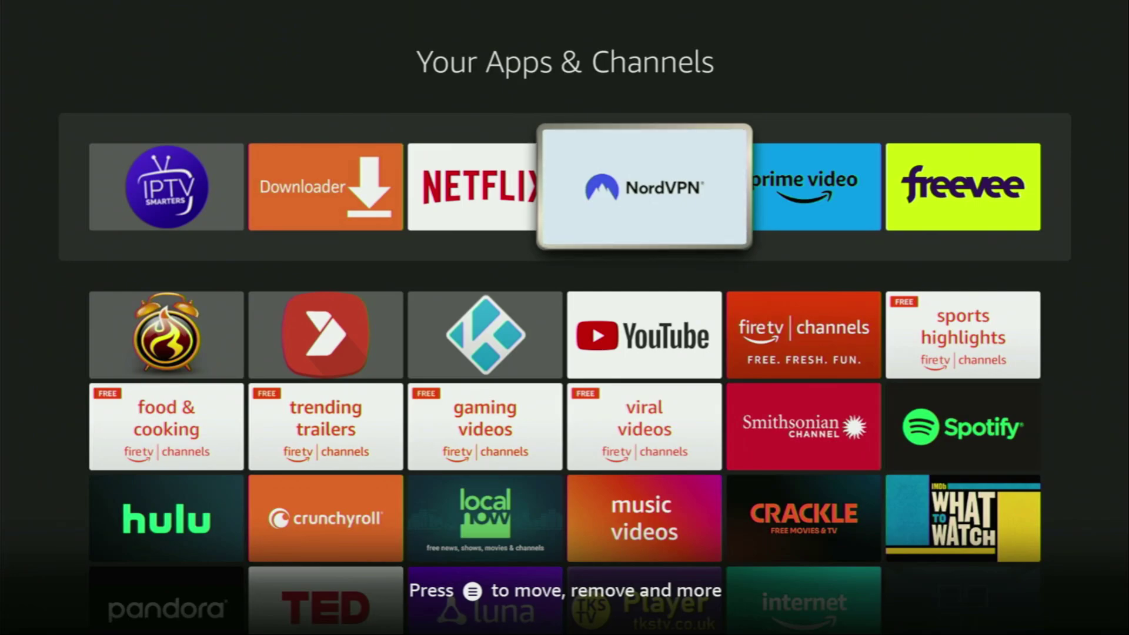
Step: Launch NordVPN and connect to a Cyprus server from the All Countries list
key("Return")
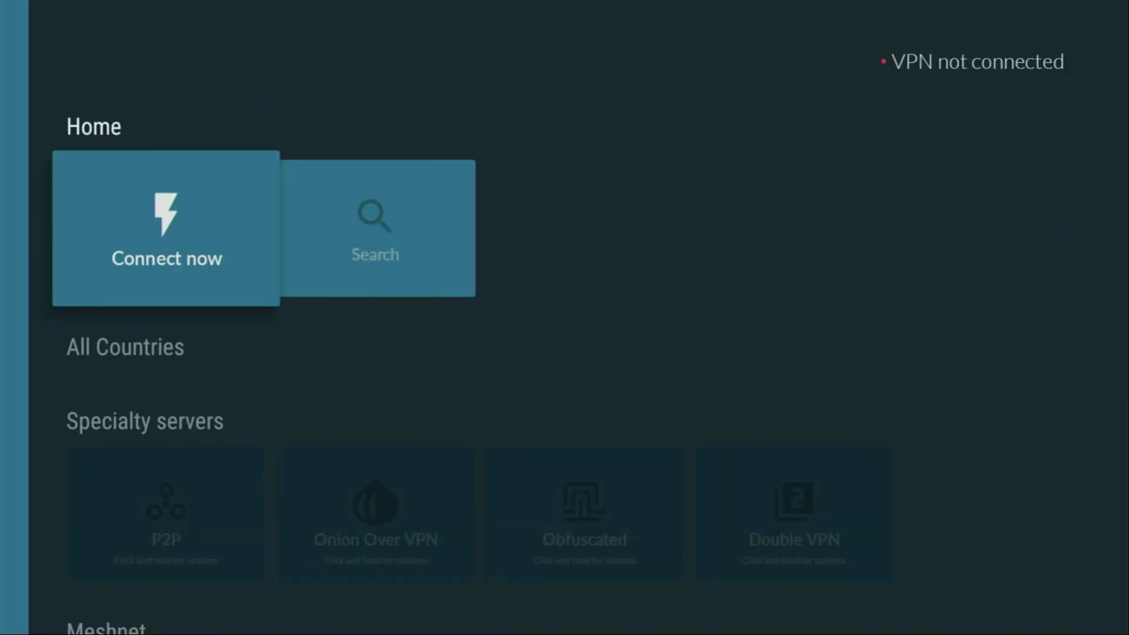
key("Right")
key("Right")
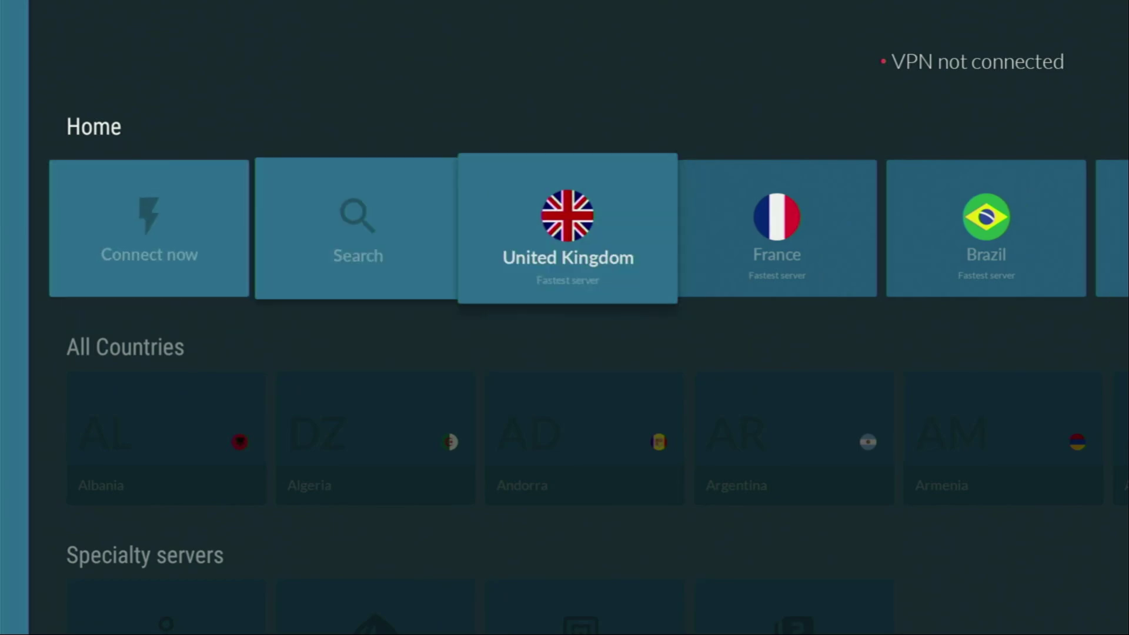
key("Right")
key("Right")
key("Right")
key("Right")
key("Down")
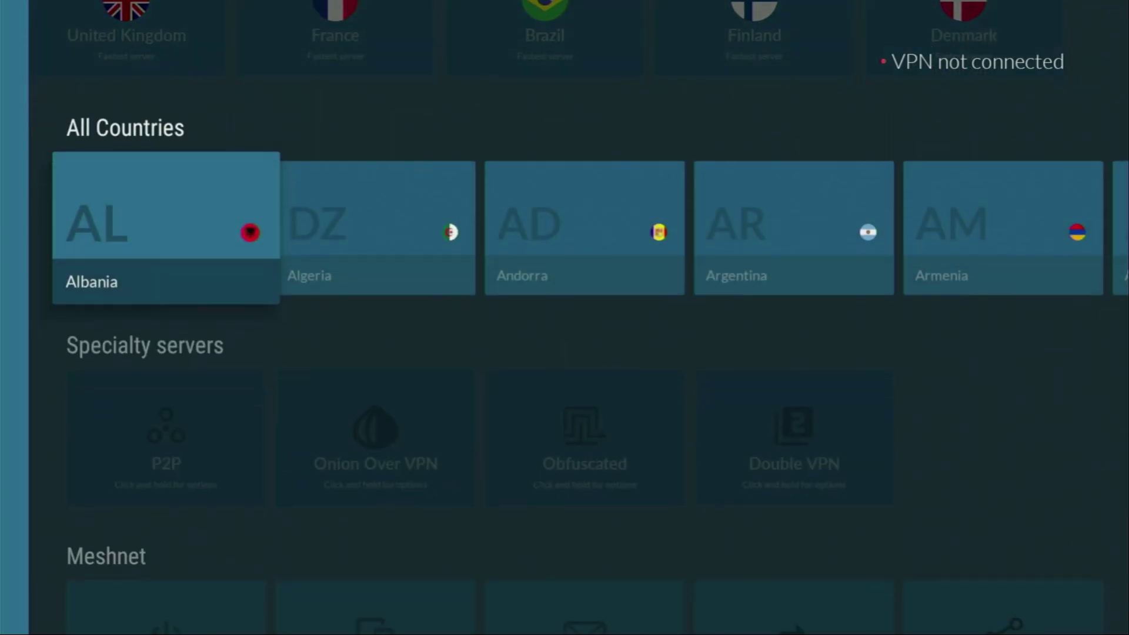
key("Right")
key("Right")
key("Right")
key("Right")
key("Right")
key("Right")
key("Right")
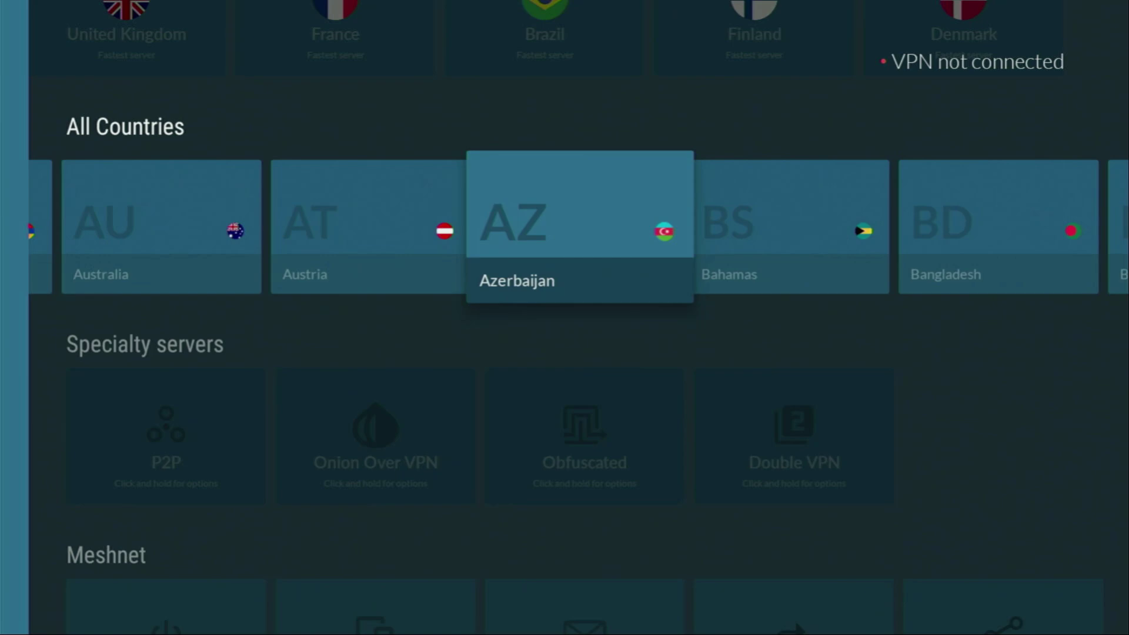
key("Right")
key("Right")
key("Right")
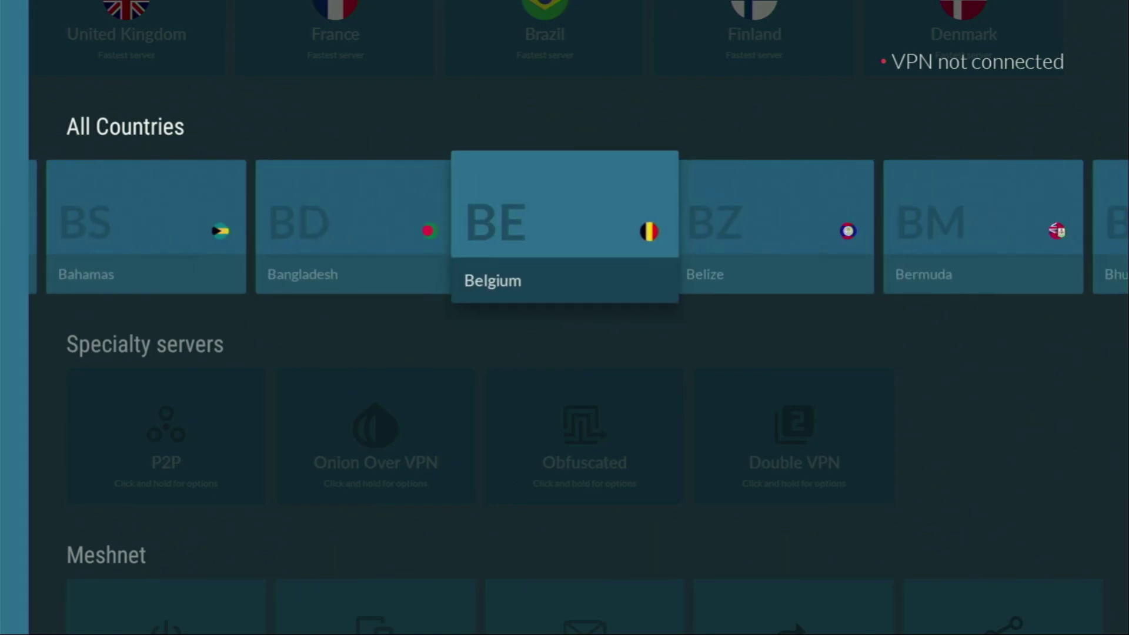
key("Right")
key("Right")
key("Right")
key("Right")
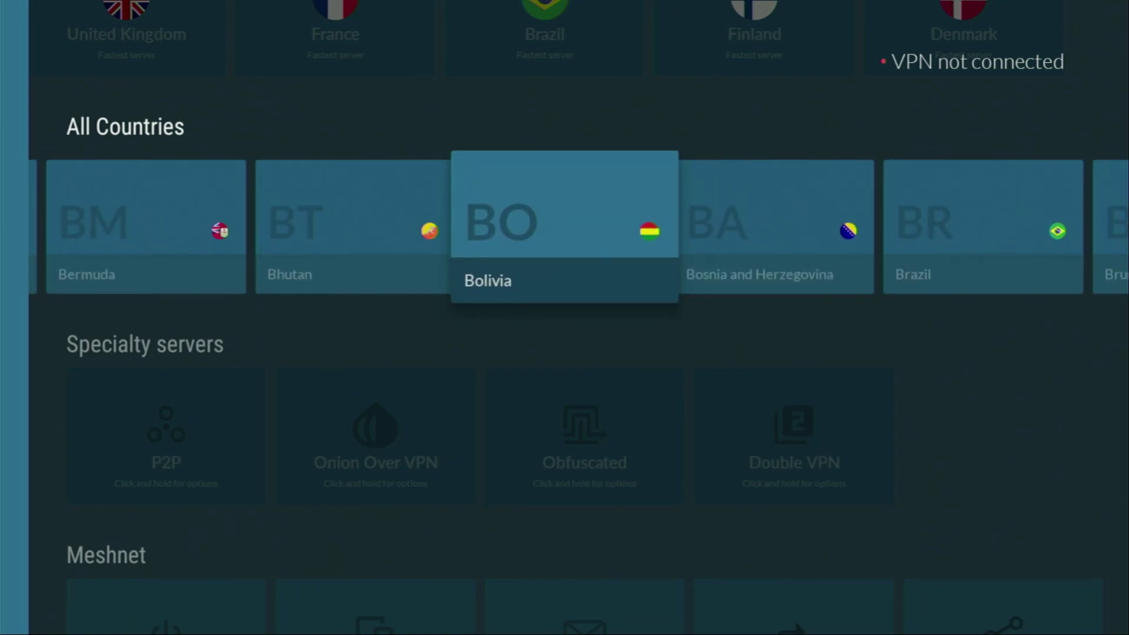
key("Right")
key("Right")
key("Right")
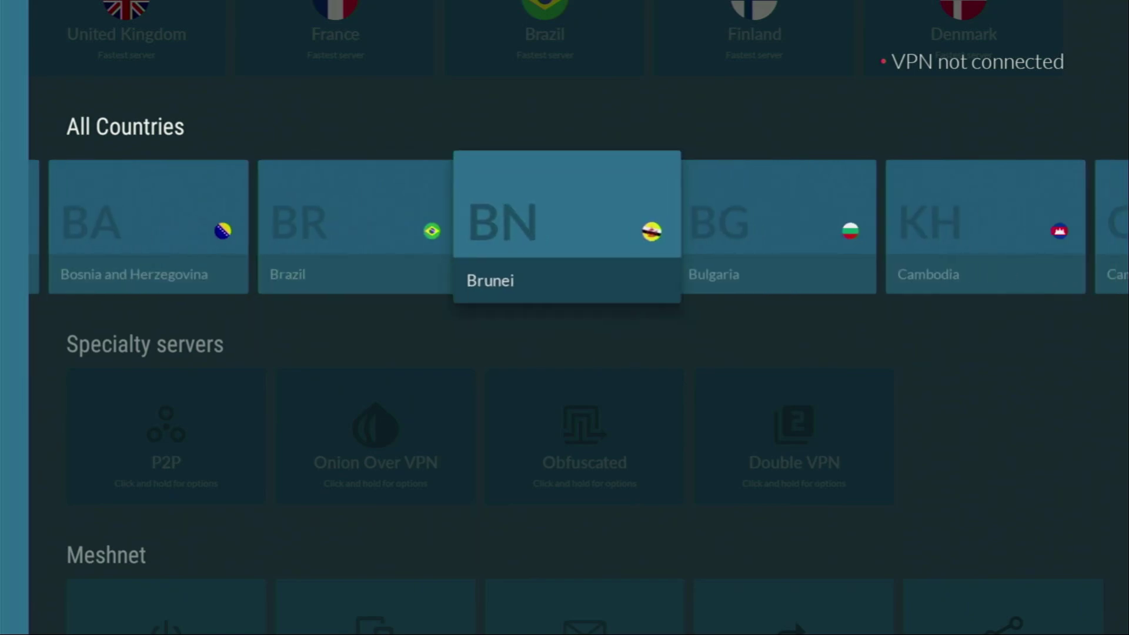
key("Right")
key("Right")
key("Right")
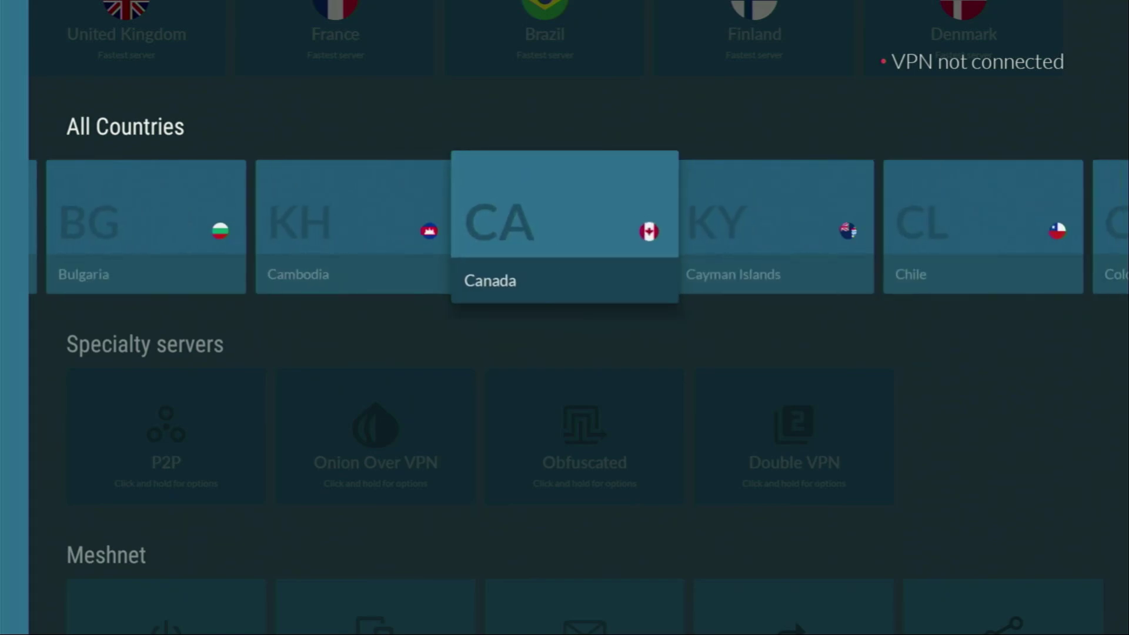
key("Right")
key("Right")
key("Right")
key("Right")
key("Right")
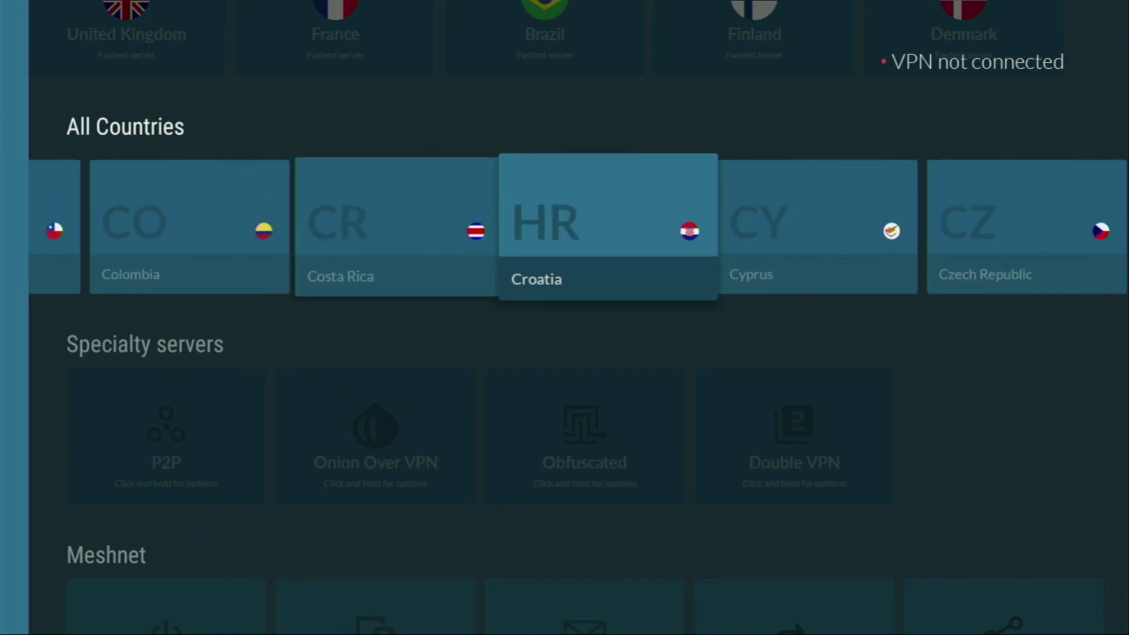
key("Right")
key("Return")
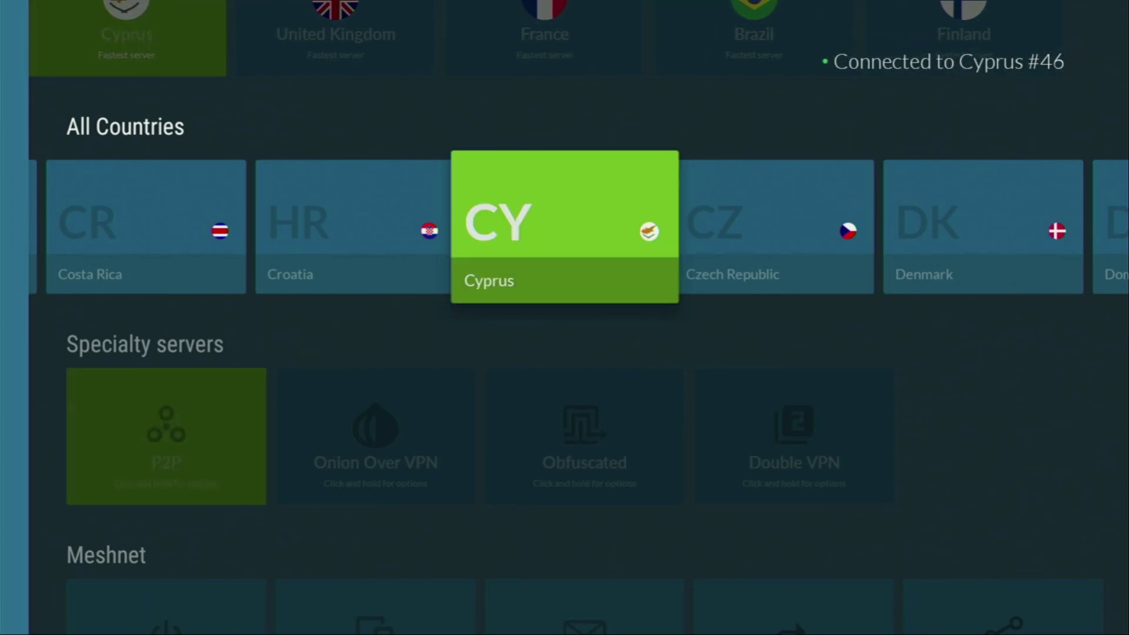
Step: Recheck the Cyprus connection, then highlight the NordVPN offer link in the YouTube description
key("Up")
key("Left")
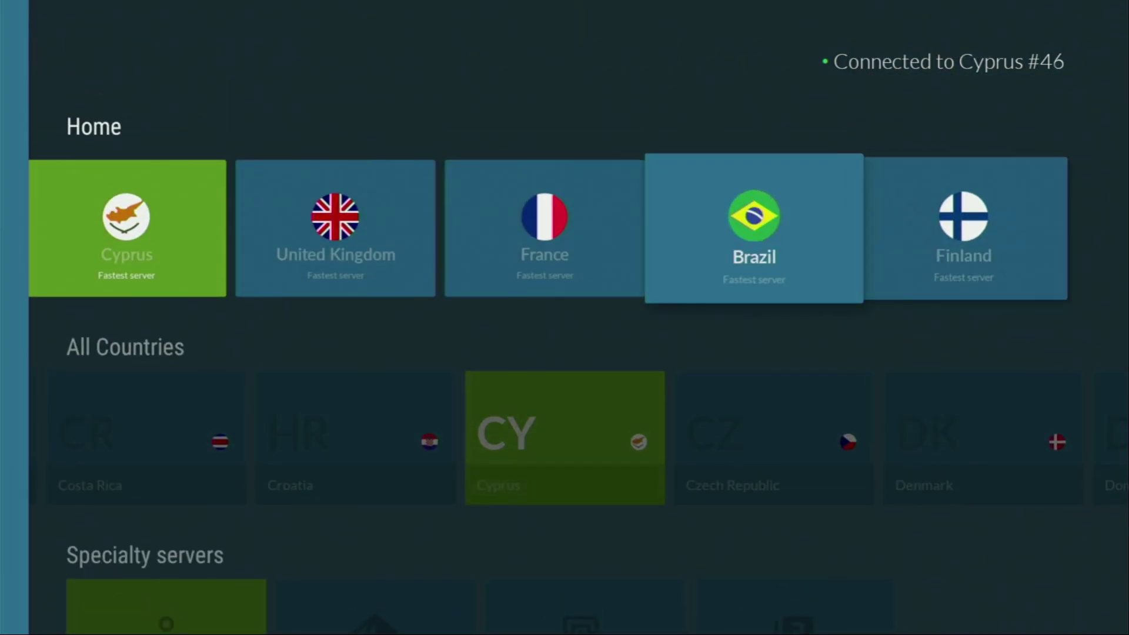
key("Left")
key("Left")
key("Left")
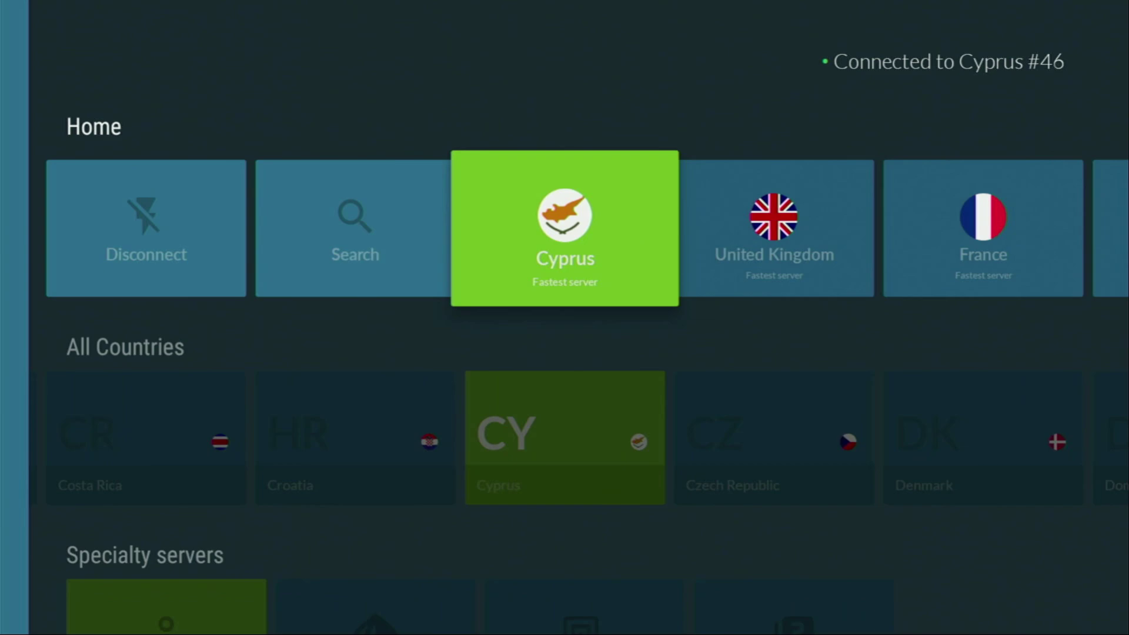
key("Down")
key("Right")
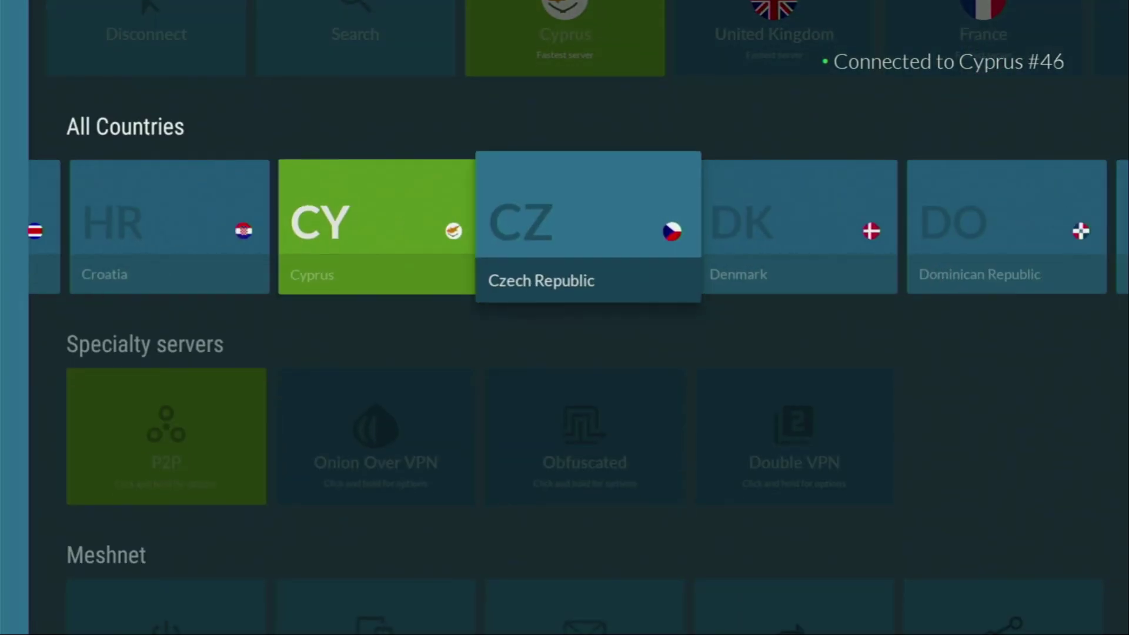
key("Right")
key("Right")
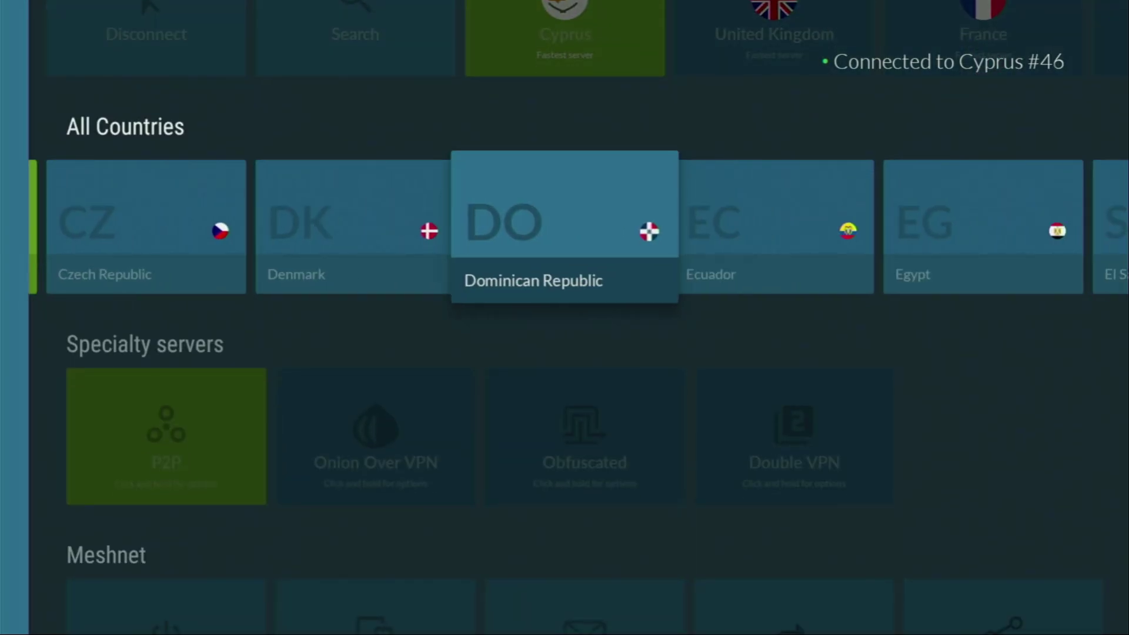
key("Right")
key("Right")
key("Right")
key("Right")
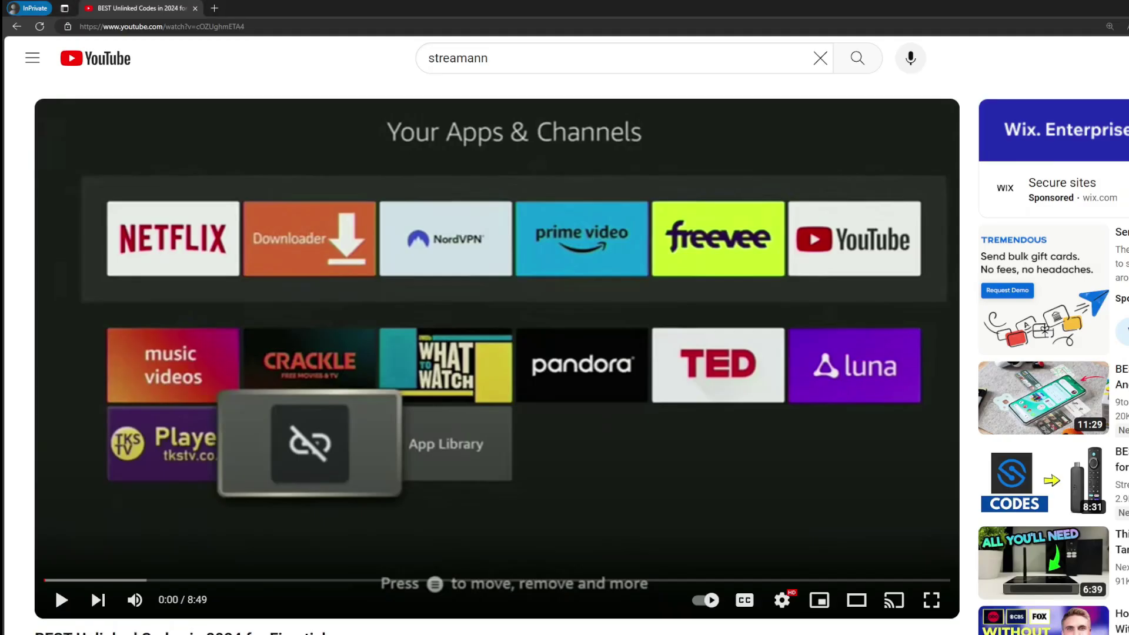
scroll(435, 391, "down", 5)
scroll(434, 391, "down", 3)
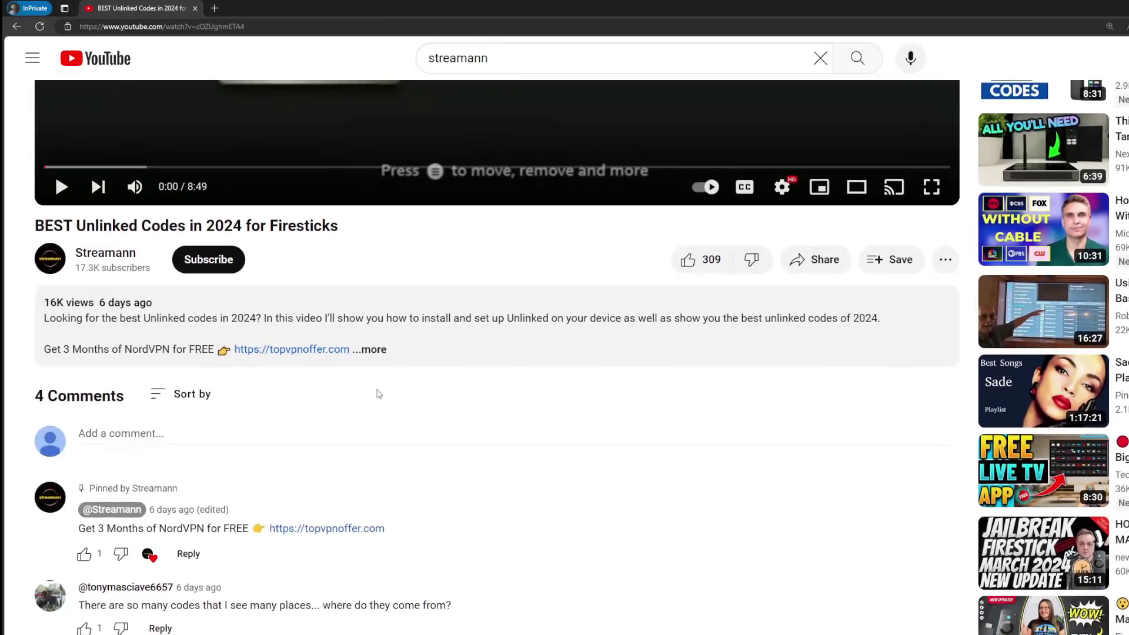
left_click(371, 395)
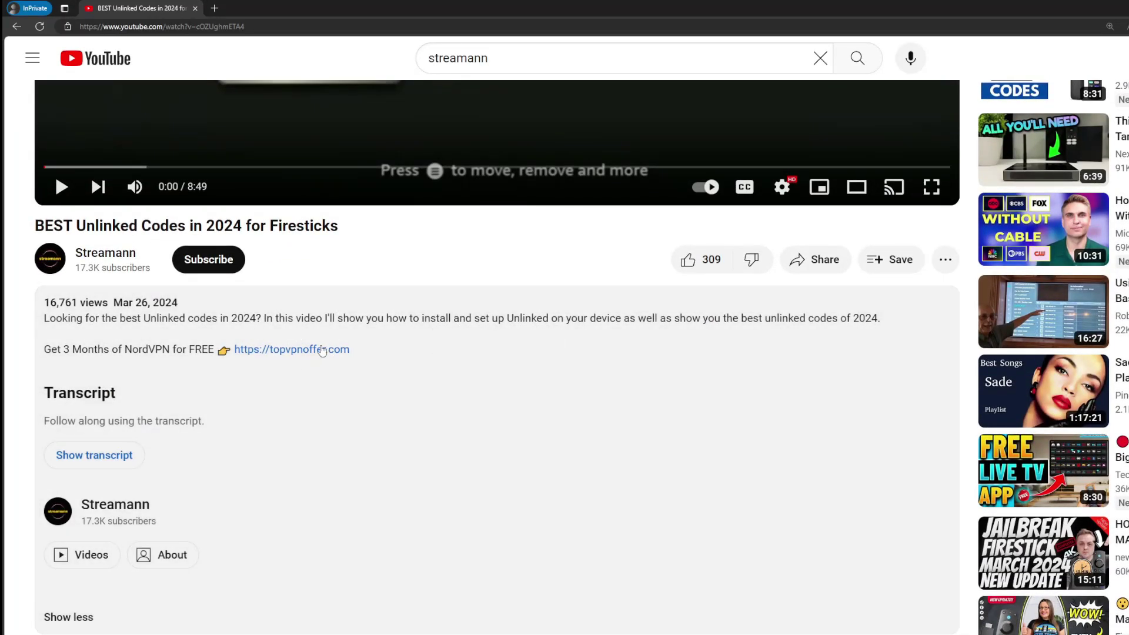
scroll(294, 334, "down", 4)
left_click_drag(401, 483, 277, 483)
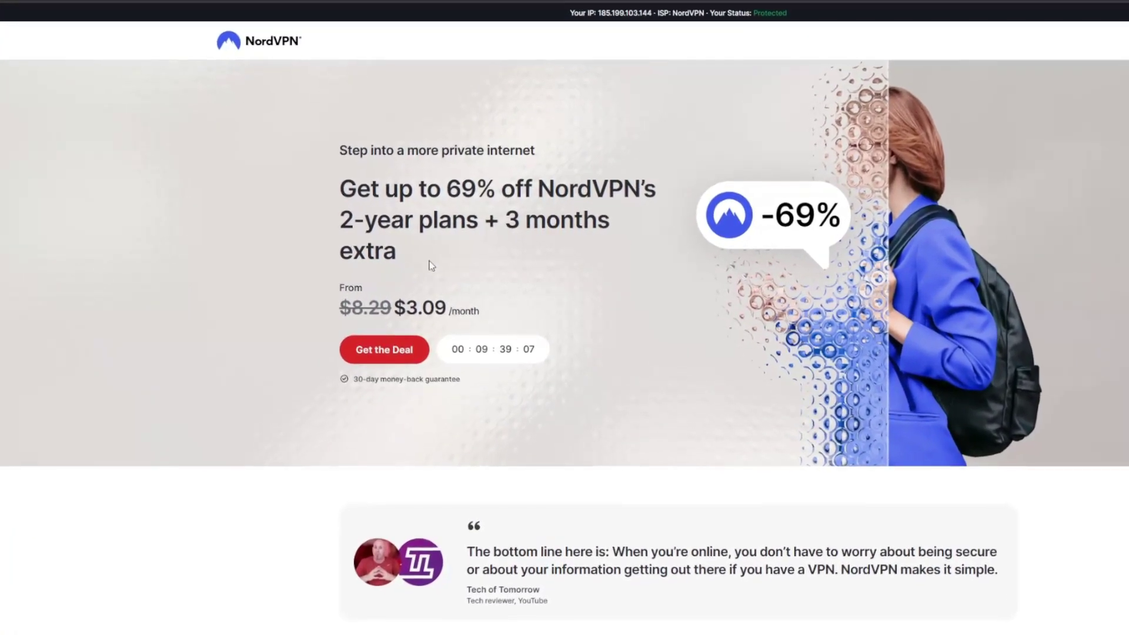
Step: Highlight the '3 months extra' headline on the 69%-off deal page
left_click_drag(507, 215, 609, 248)
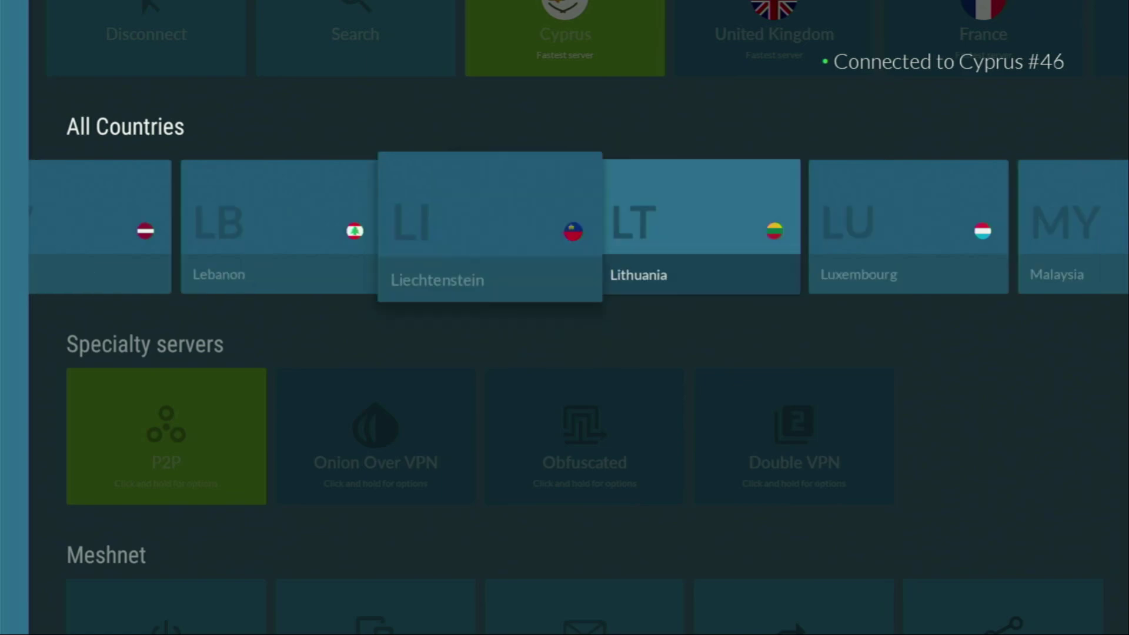
Step: Leave NordVPN, still connected to Cyprus #46, for the Fire TV home screen
key("Right")
key("Right")
key("Right")
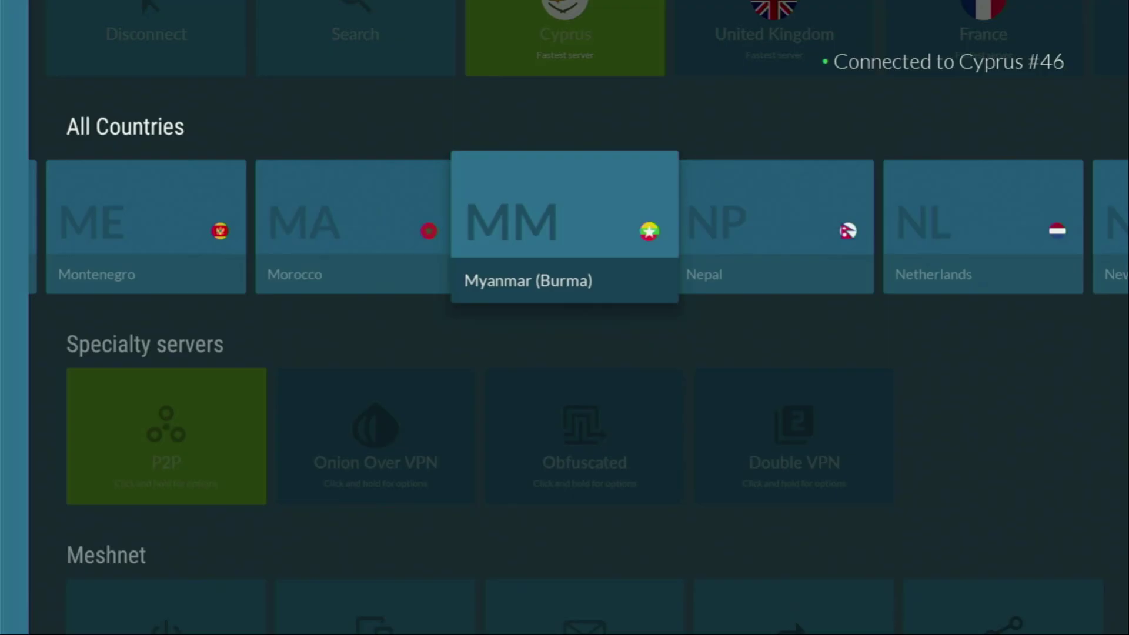
key("Up")
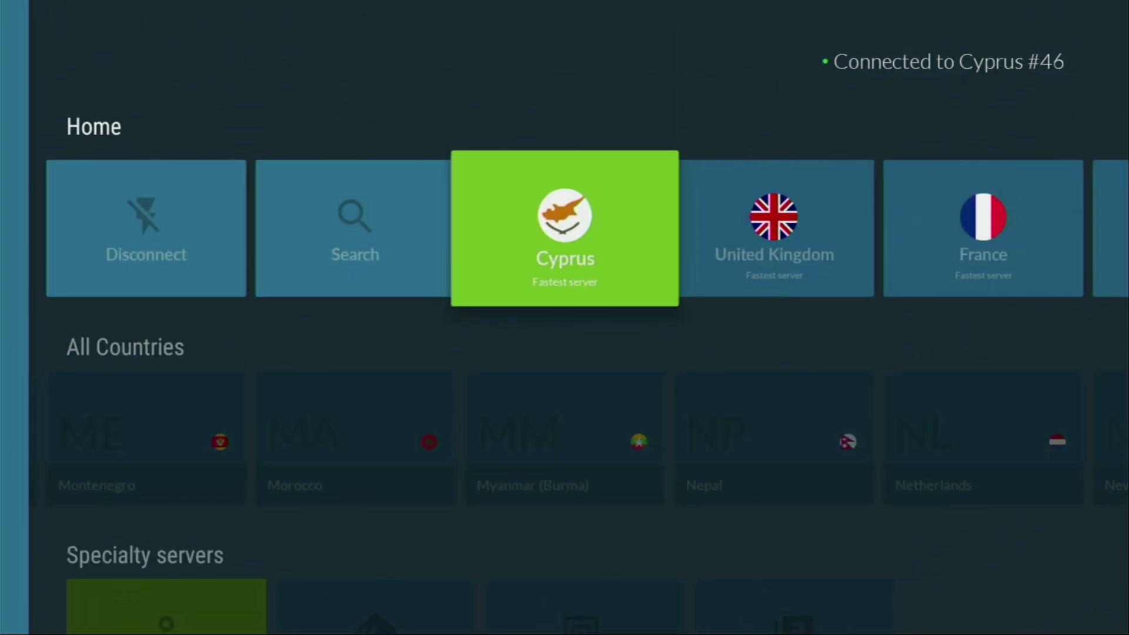
key("Home")
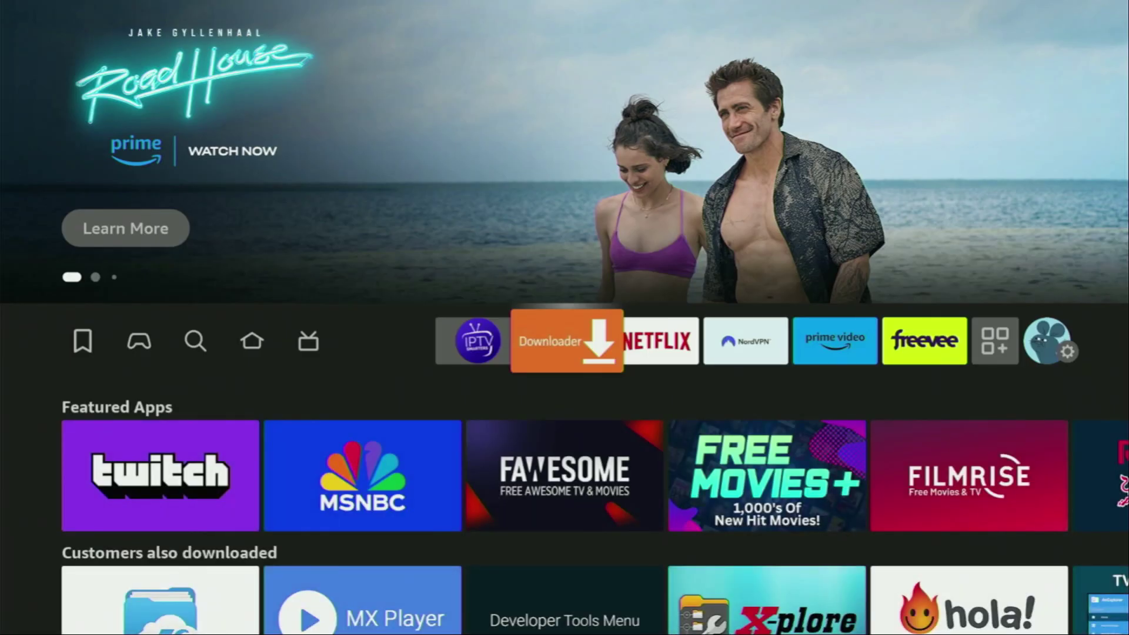
Step: Launch Downloader and open the URL field from its Home section
key("Return")
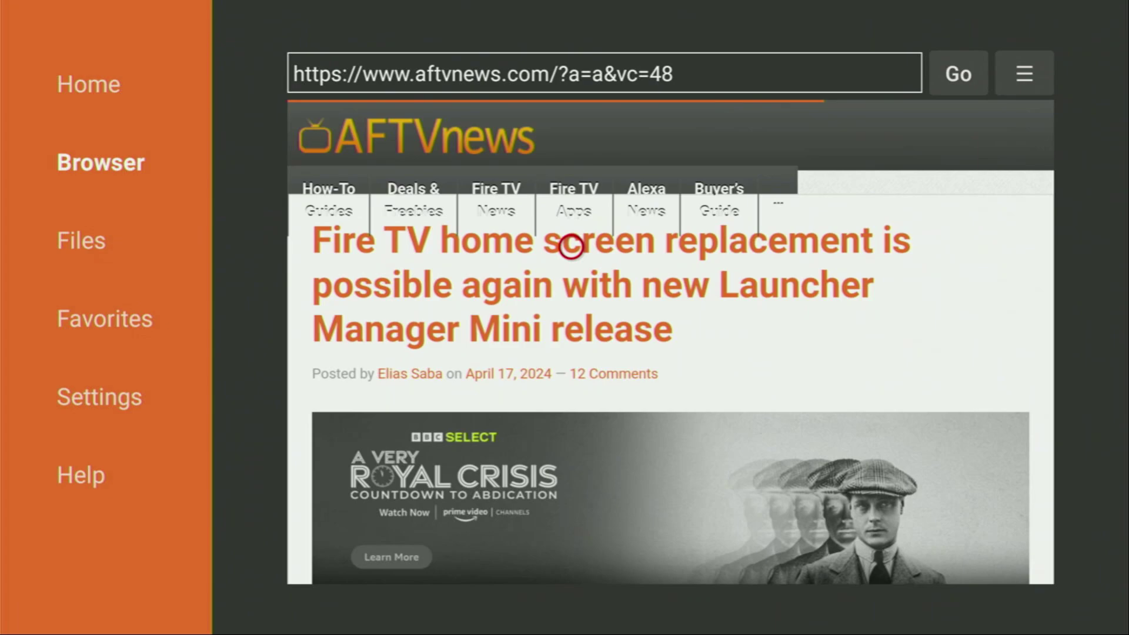
key("Left")
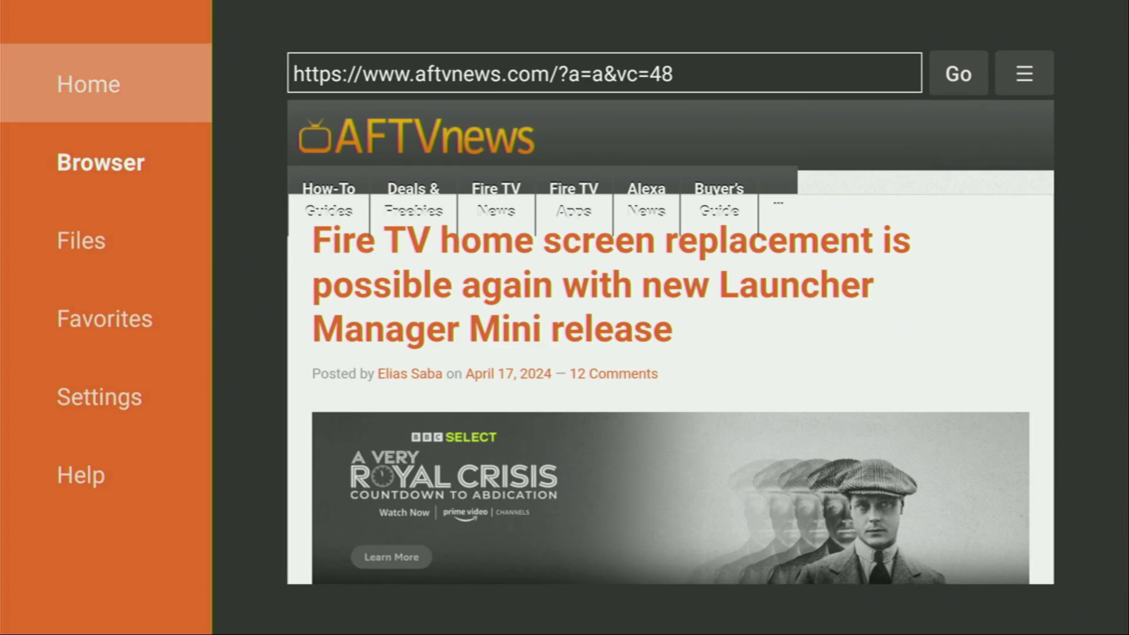
key("Return")
key("Up")
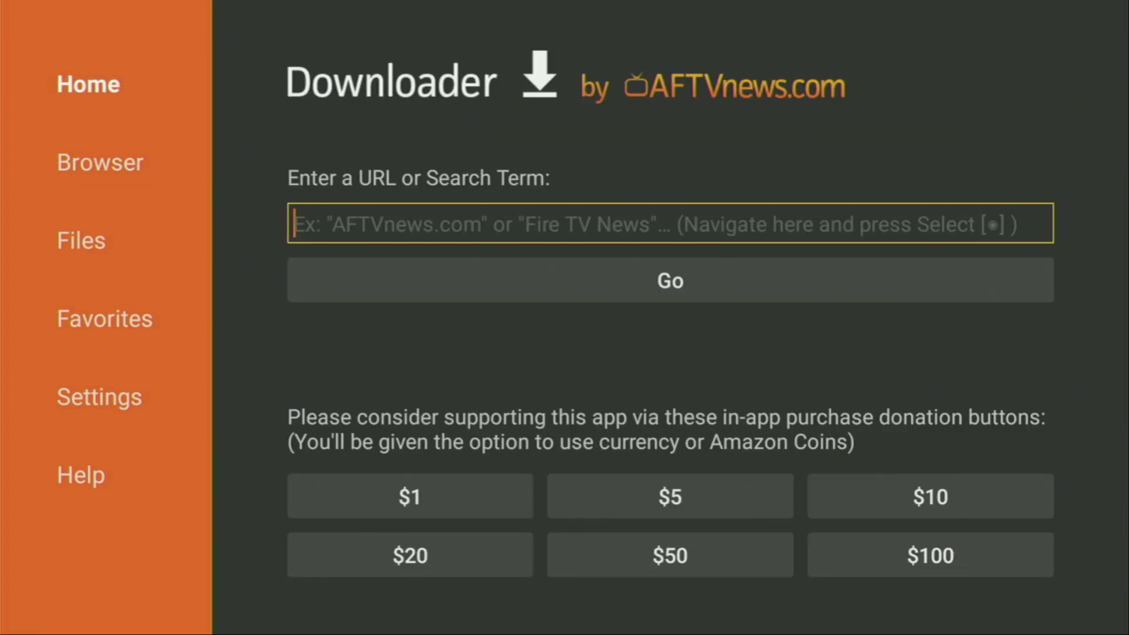
key("Return")
Step: Enter the code 28907 on the on-screen keyboard
key("Up")
key("Right")
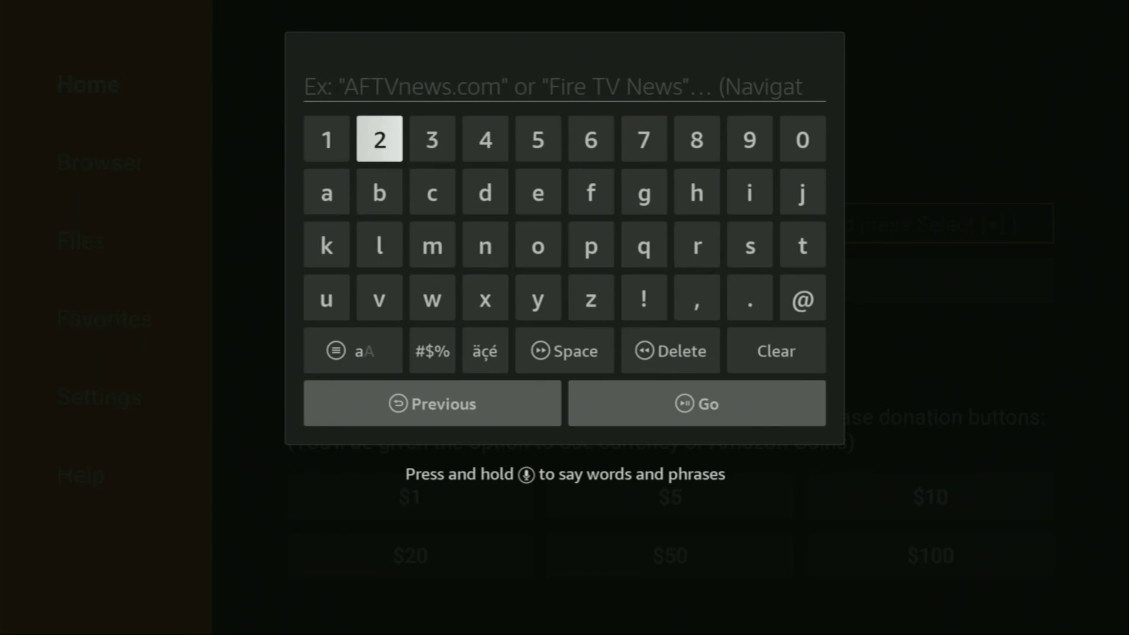
key("Return")
key("Left")
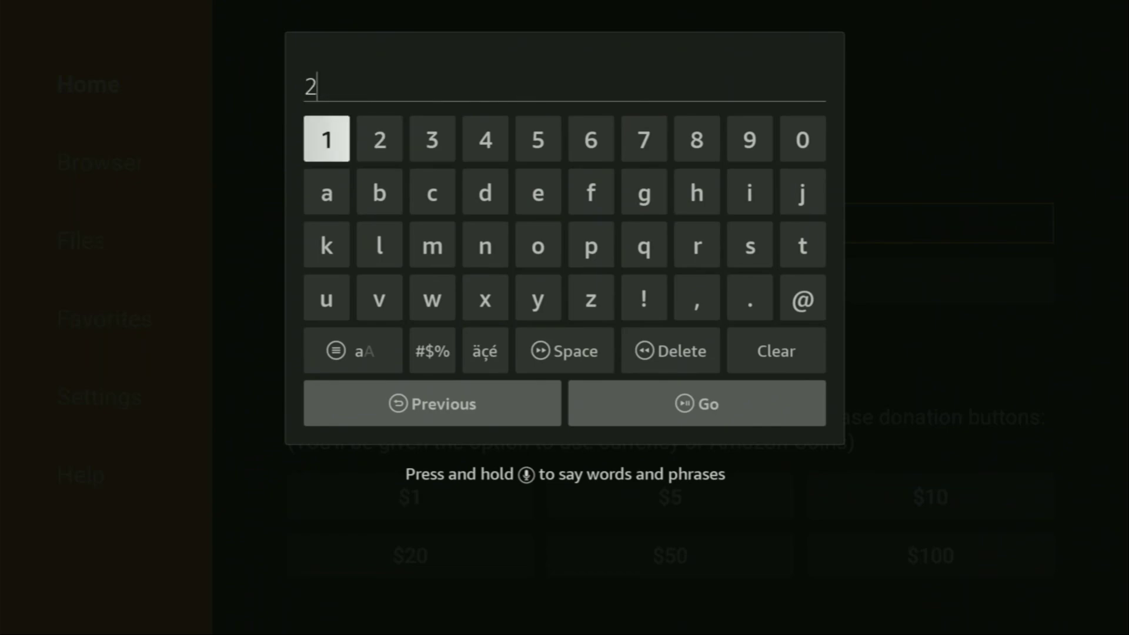
key("Left")
key("Left")
key("Left")
key("Return")
key("Right")
key("Return")
key("Right")
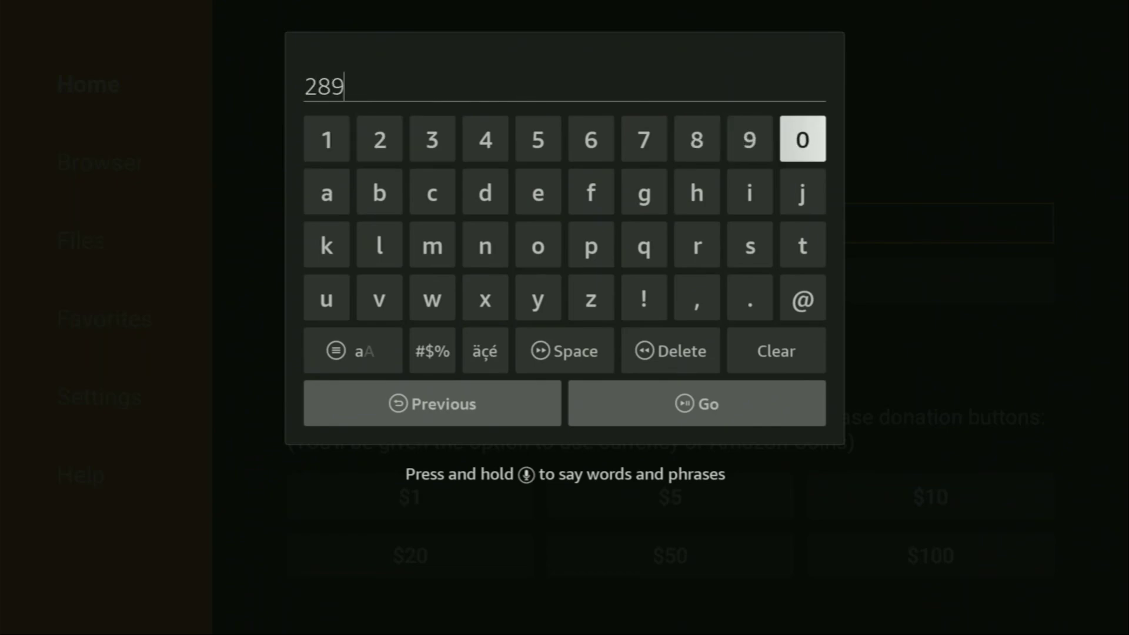
key("Return")
key("Left")
key("Left")
key("Left")
key("Return")
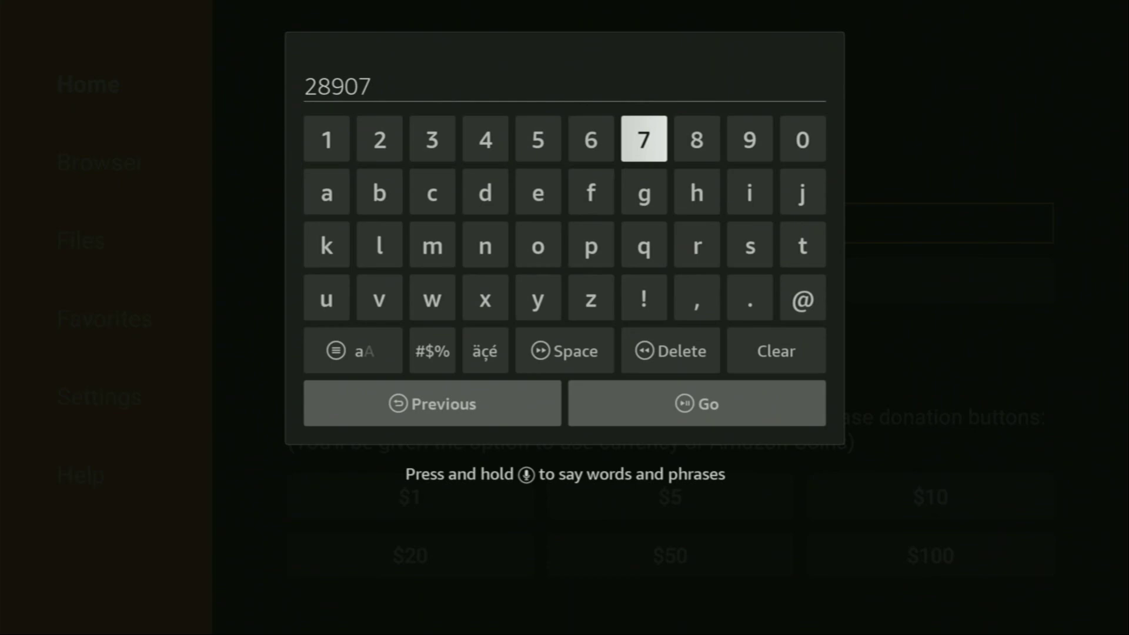
Step: Submit 28907 to load go.aftvnews.com/28907
key("Down")
key("Down")
key("Down")
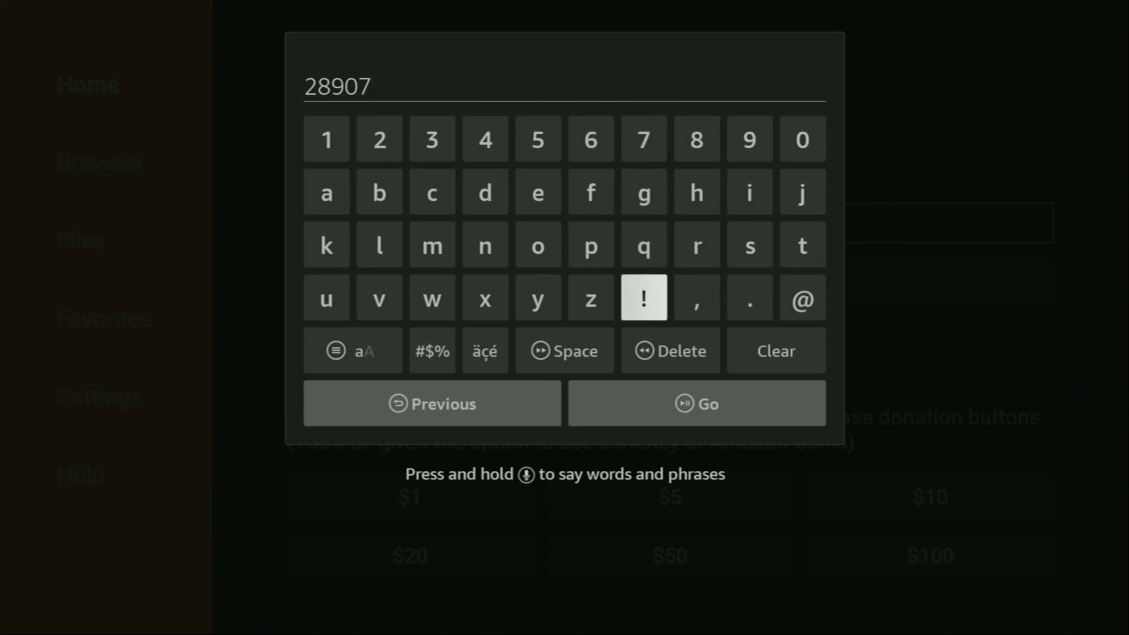
key("Down")
key("Down")
key("Return")
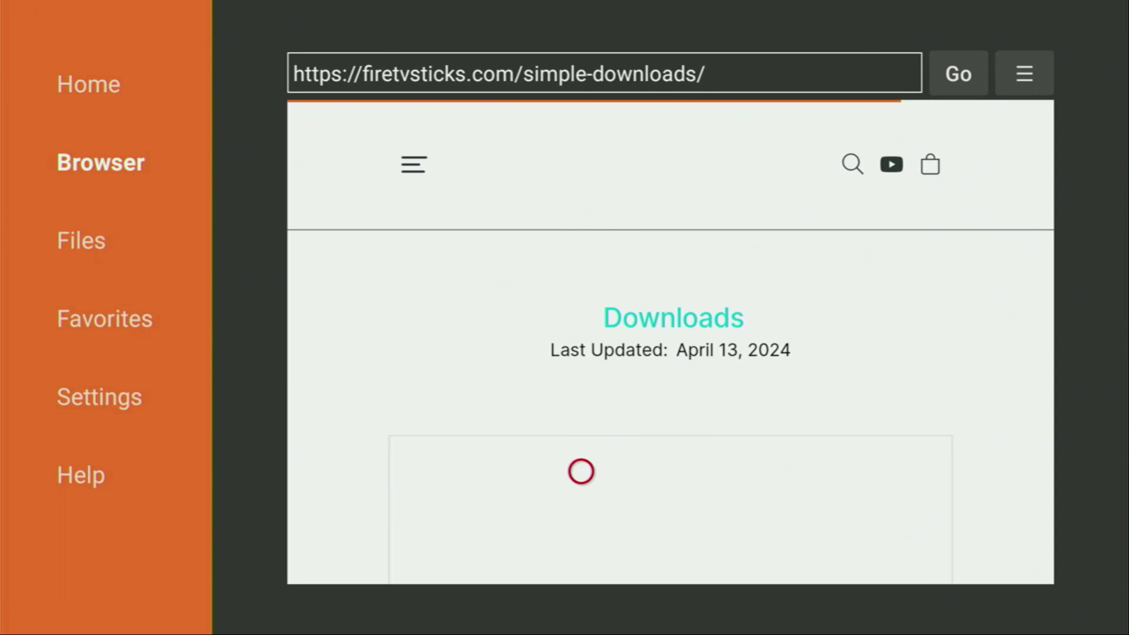
scroll(581, 502, "down", 5)
scroll(582, 561, "down", 3)
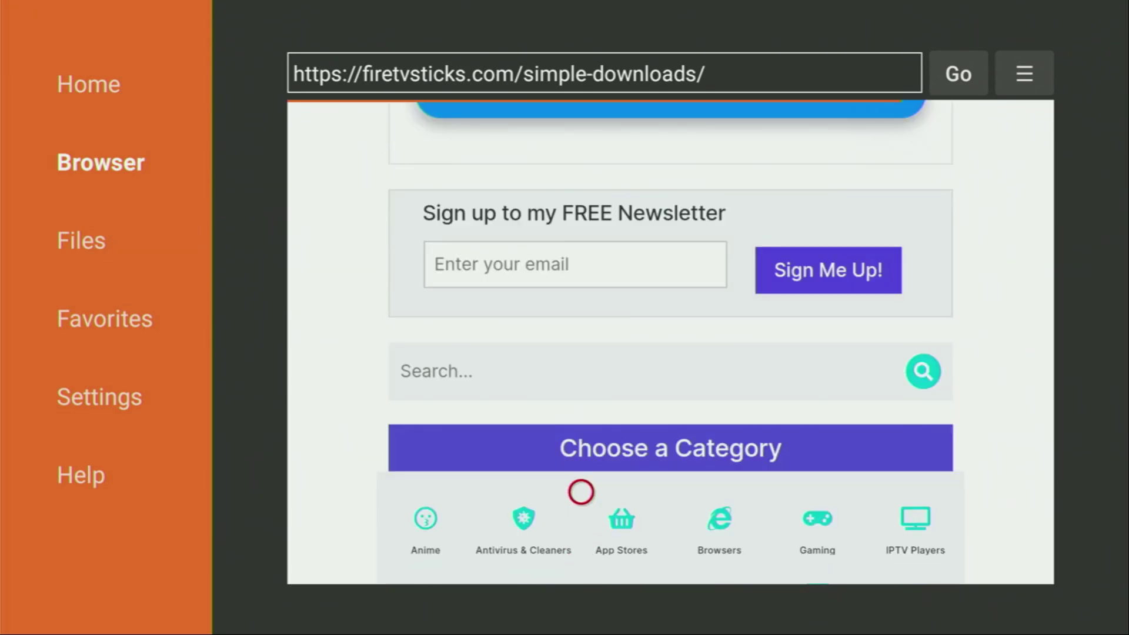
scroll(582, 493, "down", 3)
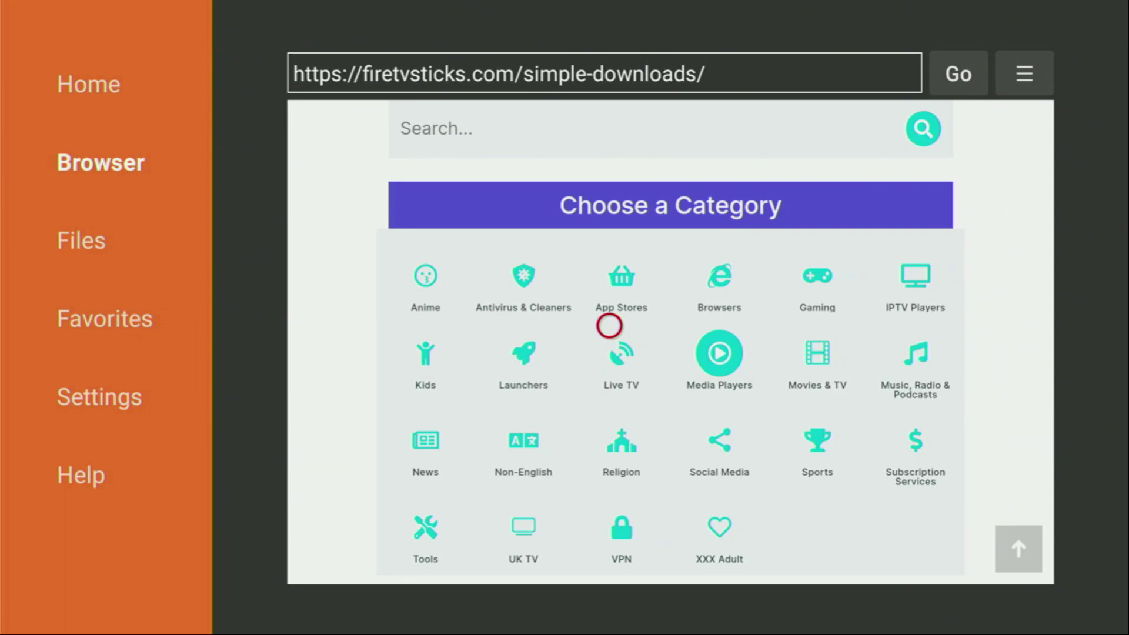
Step: Open the Live TV category and follow the CloudStream download link
left_click(610, 355)
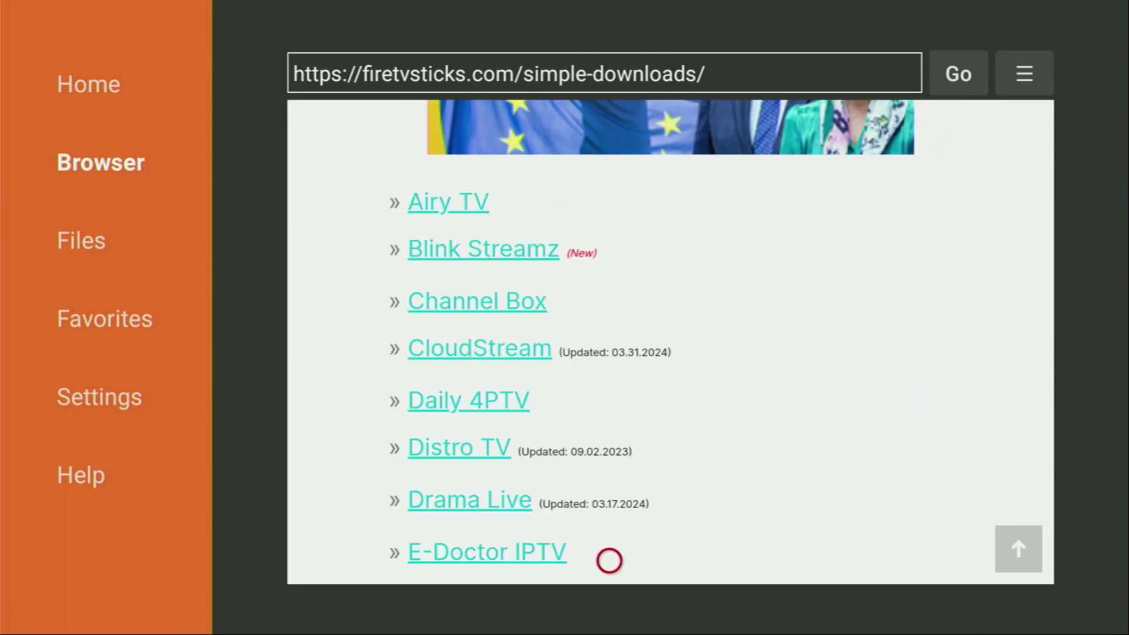
scroll(609, 561, "down", 3)
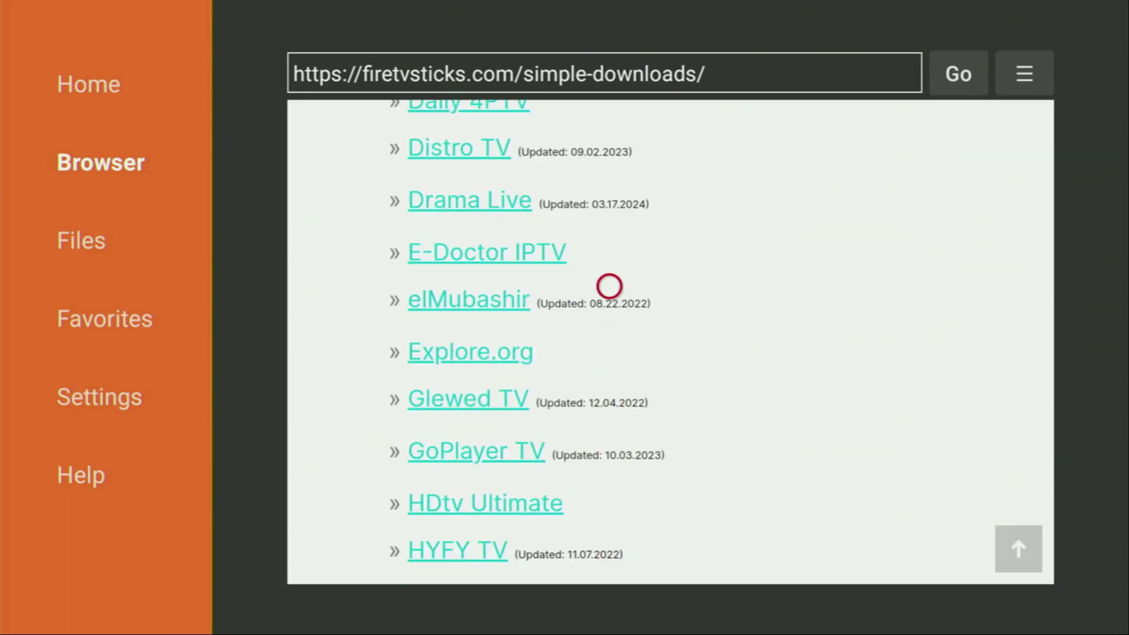
scroll(610, 123, "up", 2)
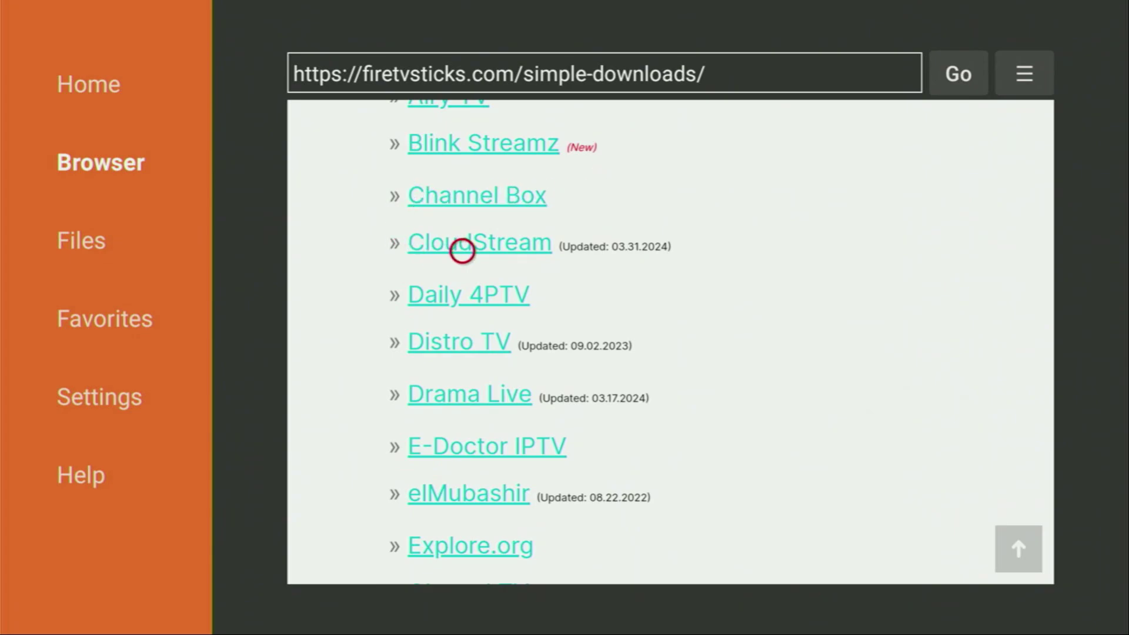
left_click(462, 250)
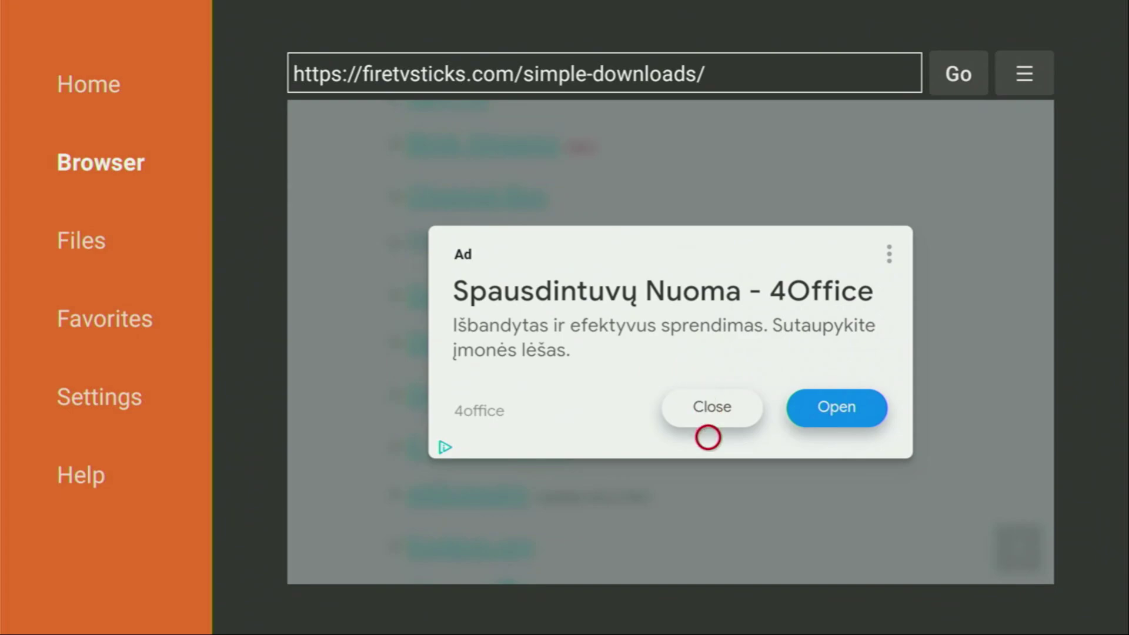
Step: Close the ad popup to continue to the CloudStream download page
left_click(709, 399)
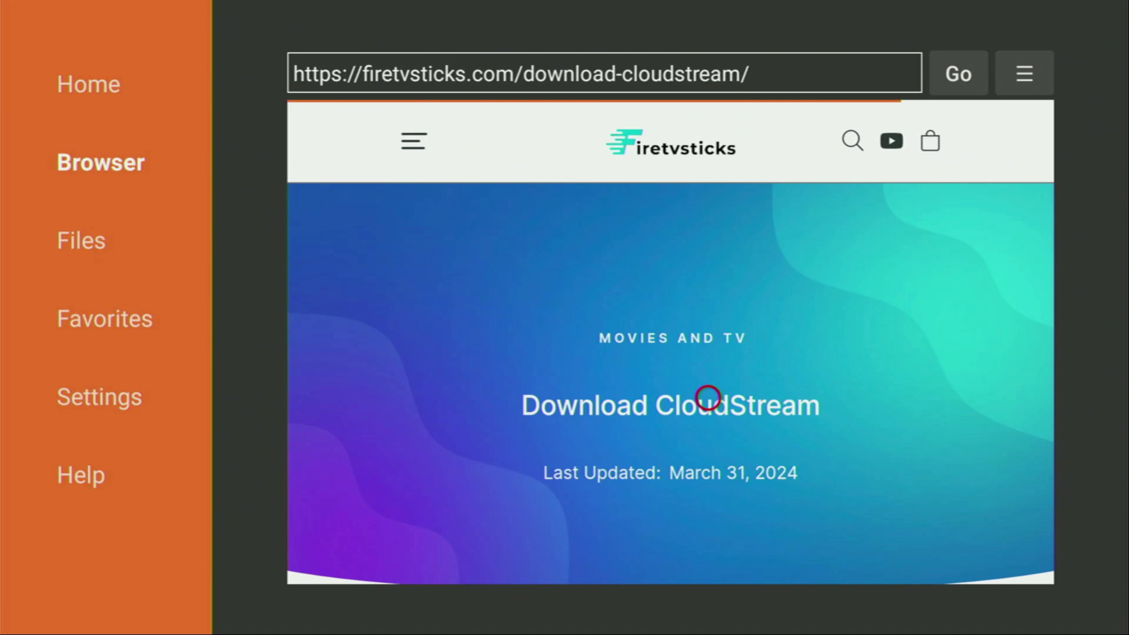
scroll(708, 399, "down", 10)
scroll(709, 211, "up", 3)
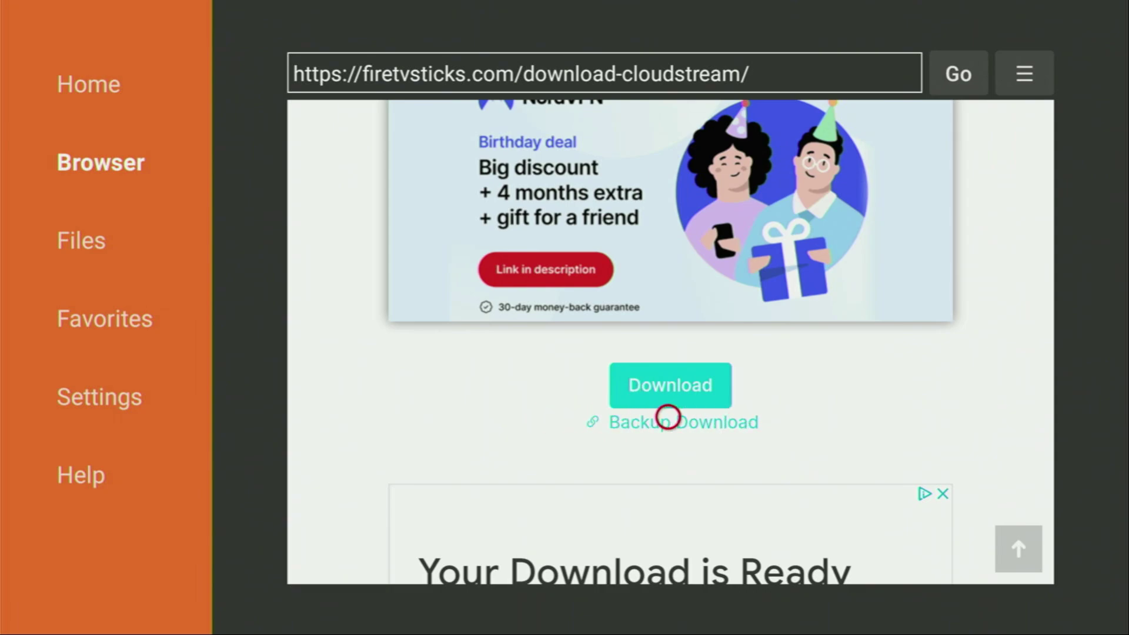
Step: Download CloudStream_v4.3.2.apk and install CloudStream Beta without launching it
left_click(668, 398)
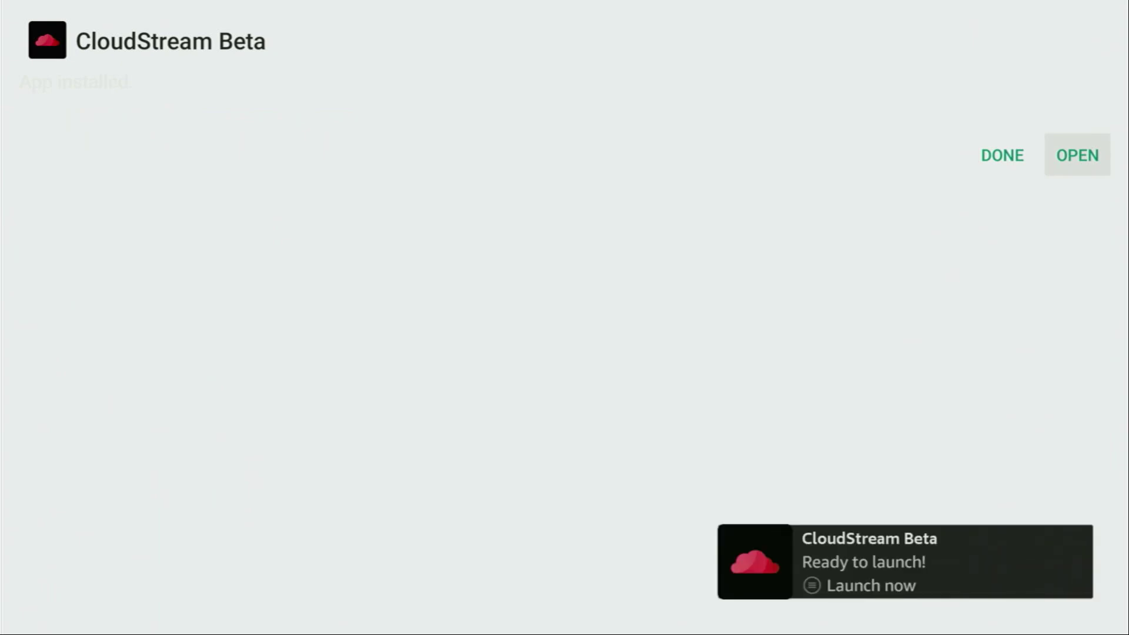
key("Left")
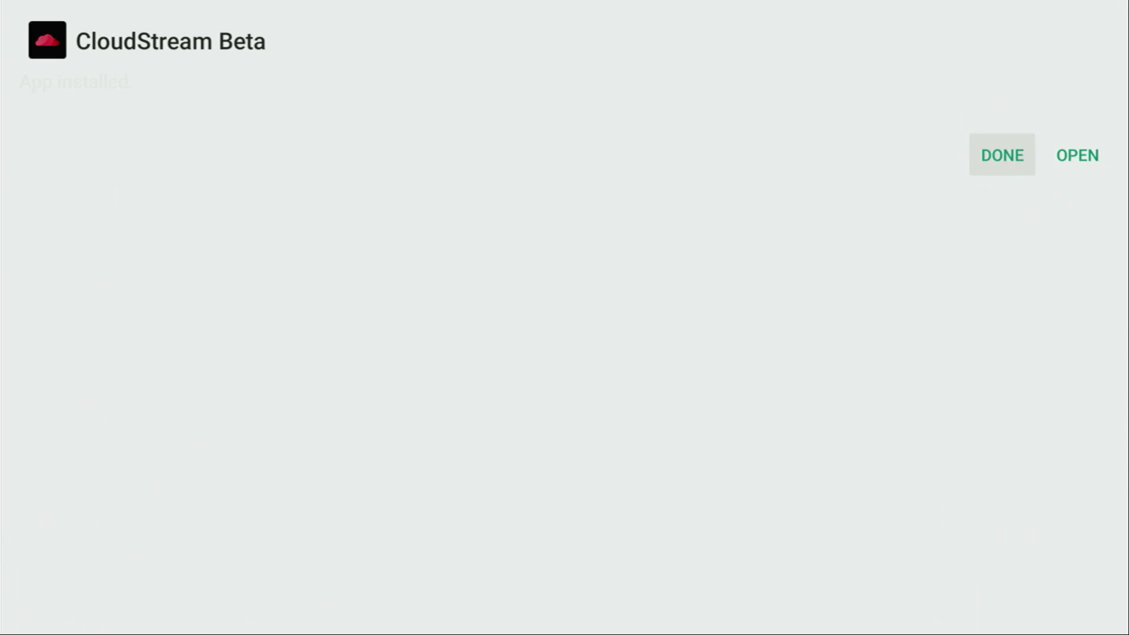
key("Return")
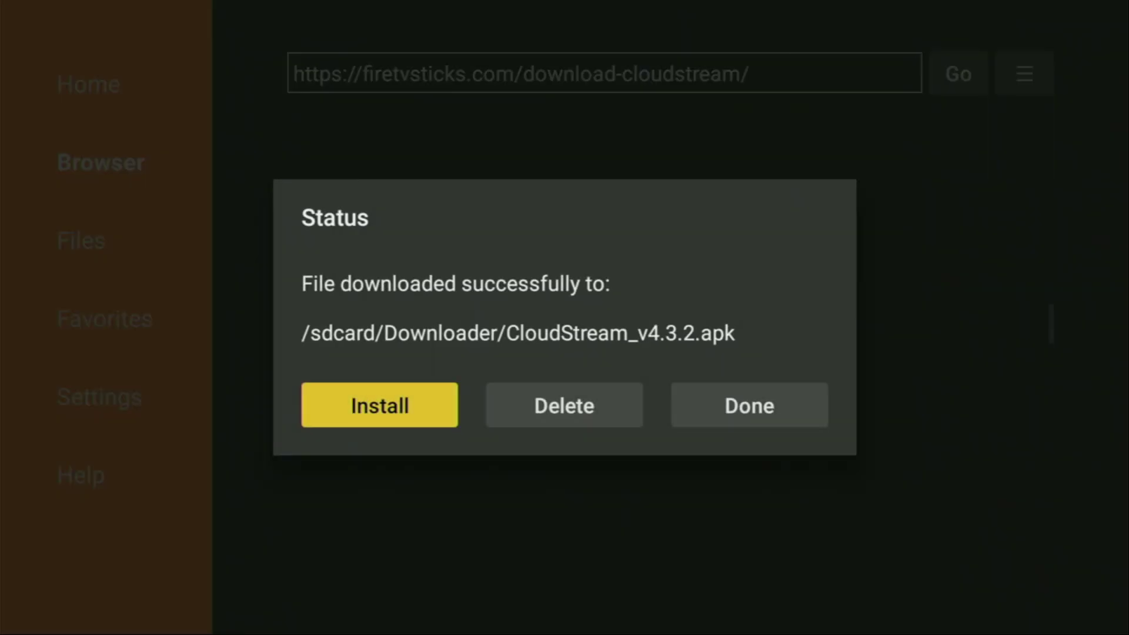
Step: Delete the downloaded CloudStream installer file in Downloader's Status dialog
key("Right")
key("Return")
key("Left")
key("Return")
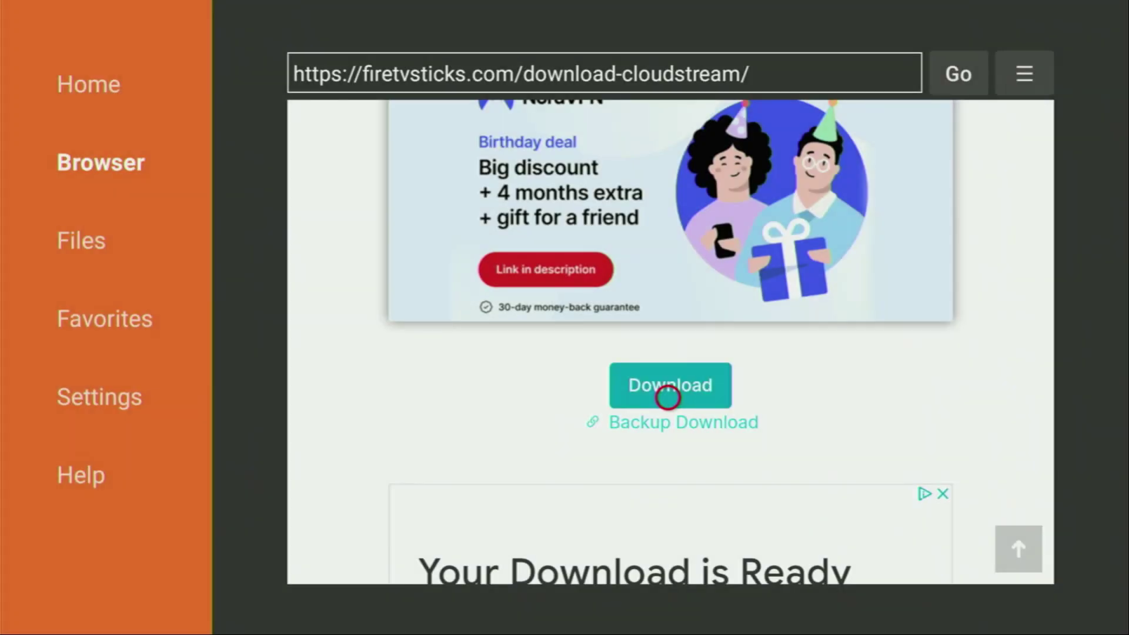
Step: Go to the Home screen and open the Your Apps & Channels library
key("Home")
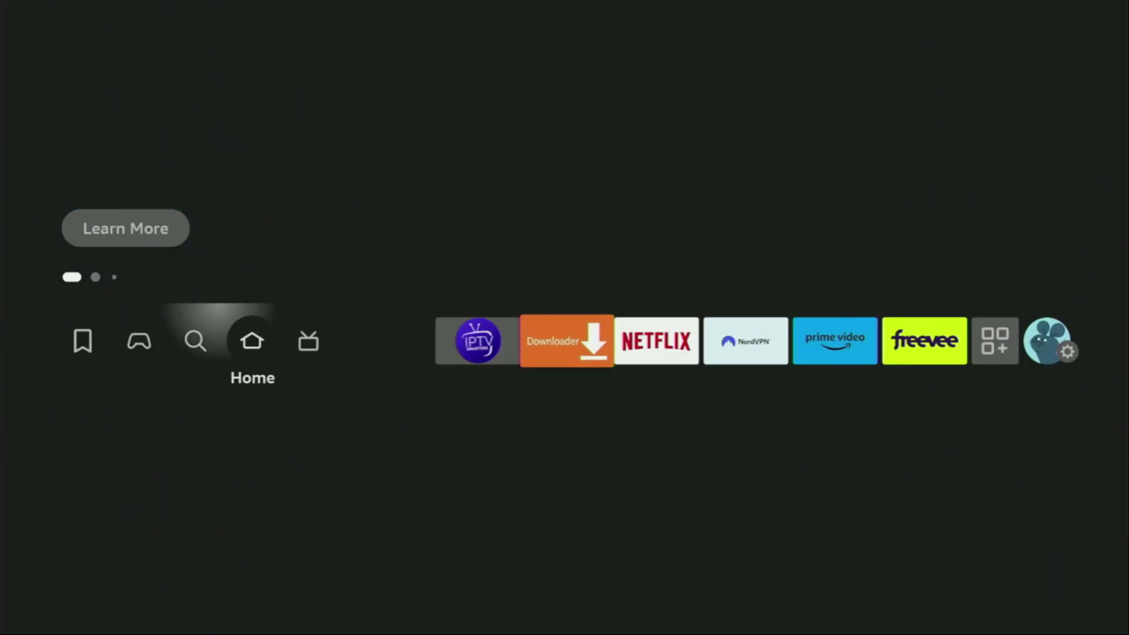
key("Down")
key("Right")
key("Right")
key("Right")
key("Right")
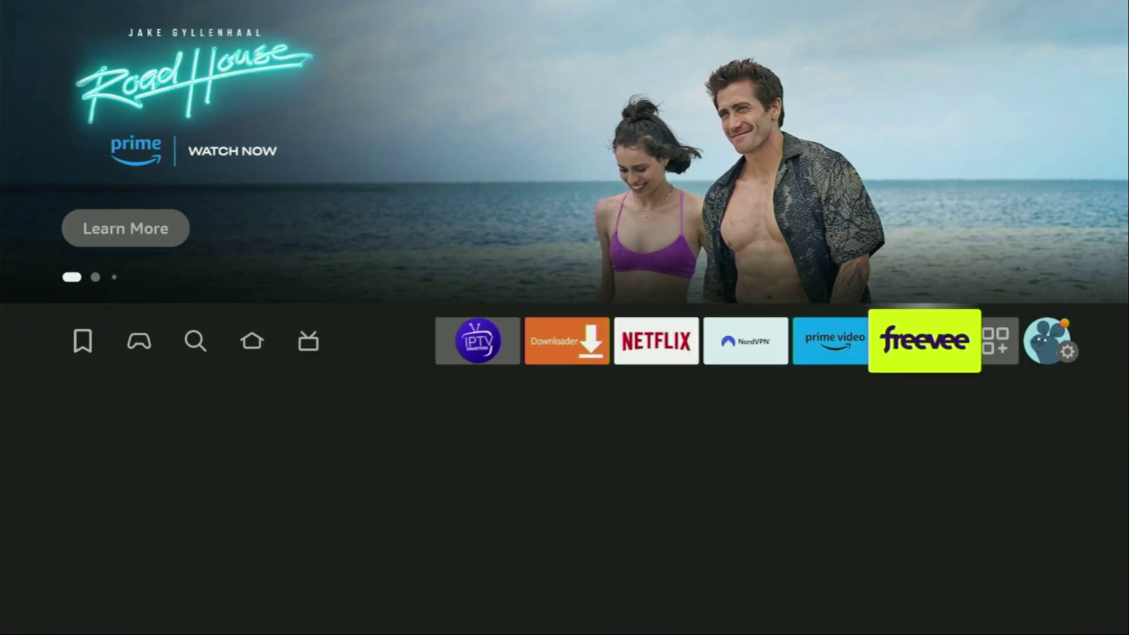
key("Right")
key("Return")
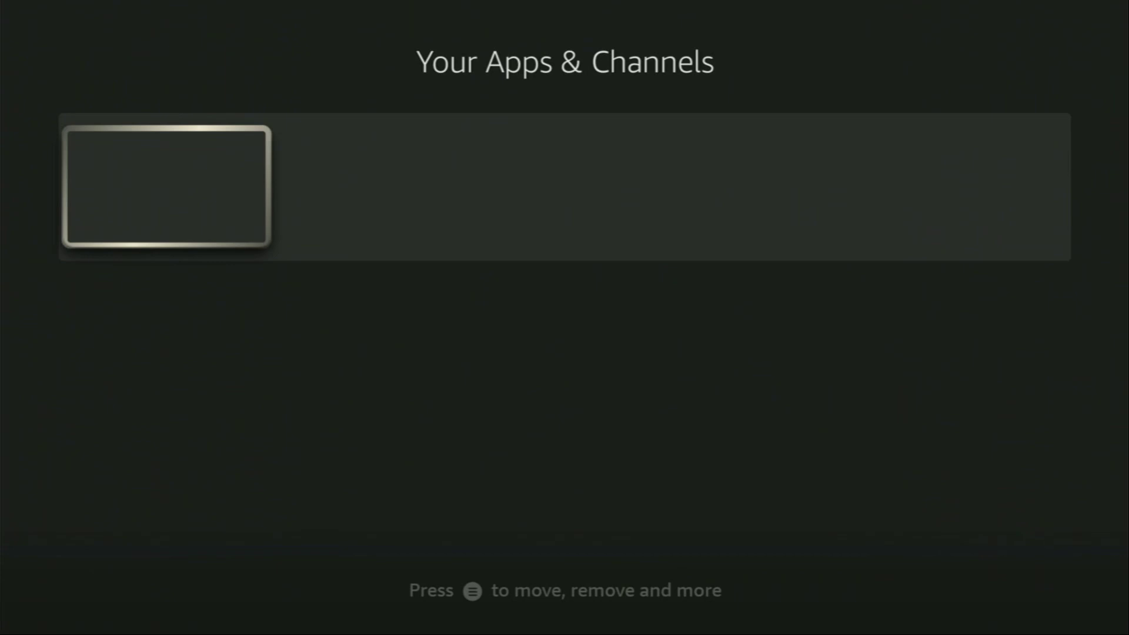
Step: Move CloudStream to the front of the top apps row with Move to front
key("Down")
key("Down")
key("Down")
key("Down")
key("Down")
key("Right")
key("Right")
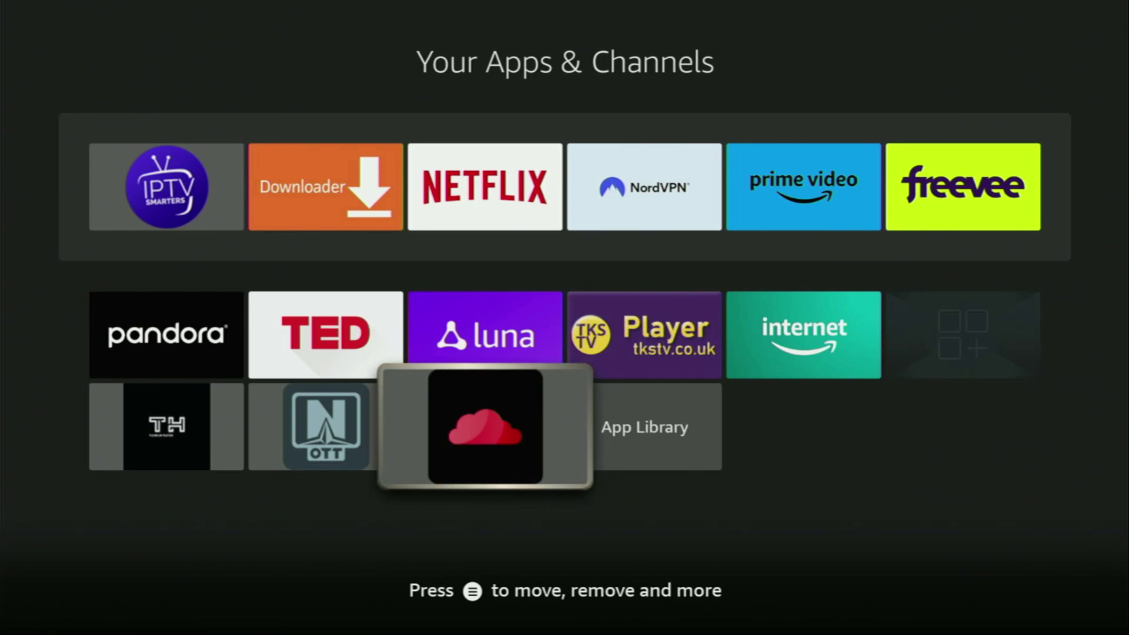
key("Menu")
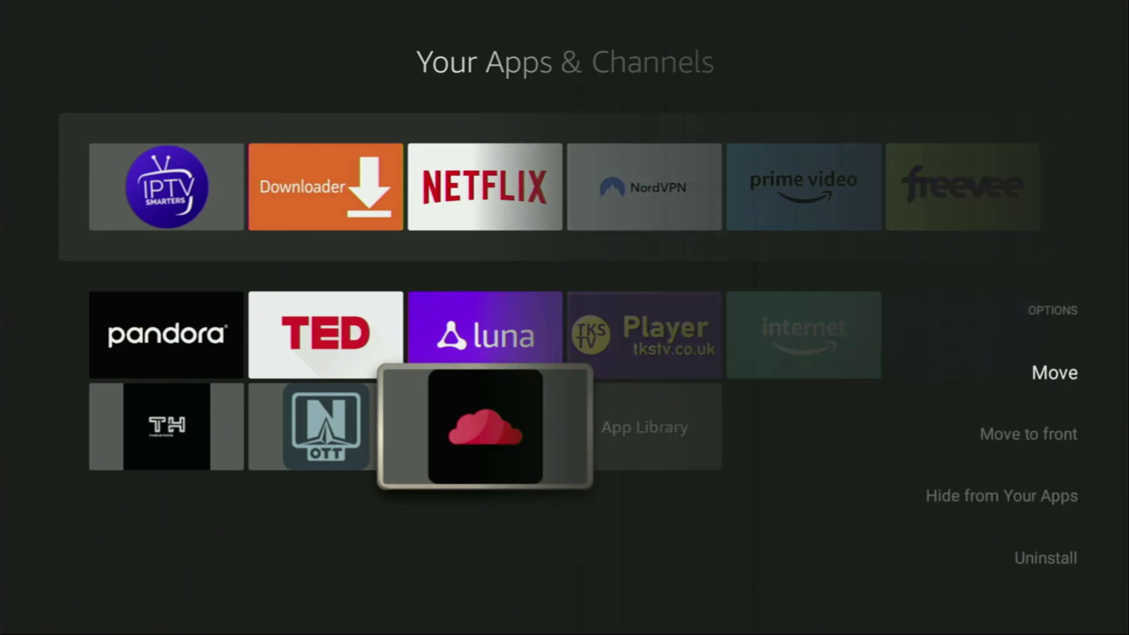
key("Down")
key("Return")
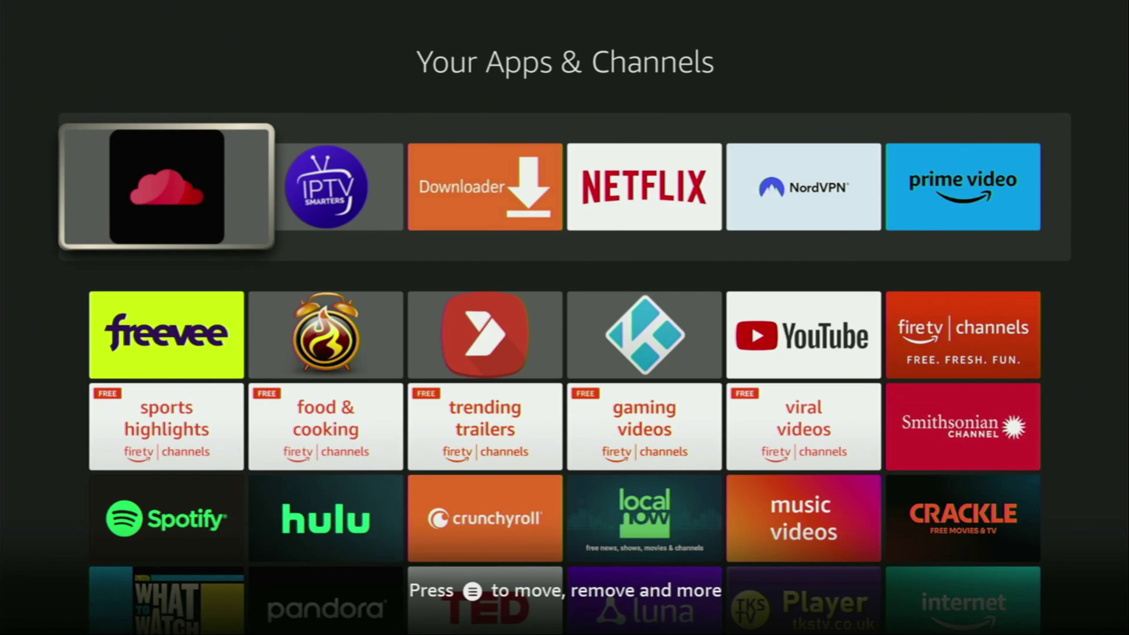
key("Up")
key("Right")
key("Right")
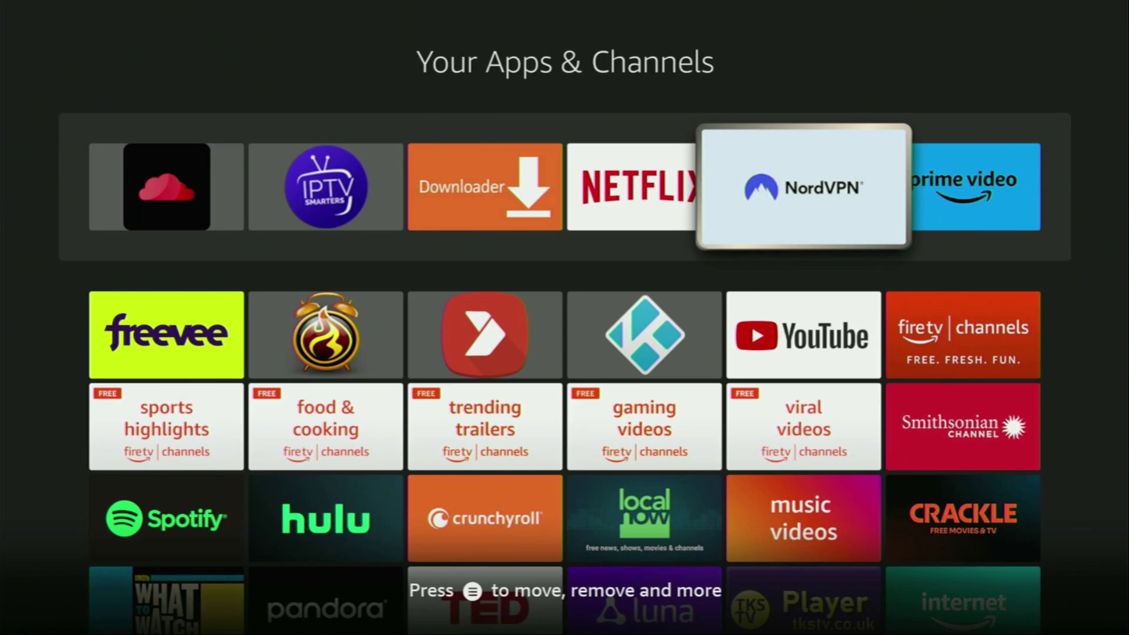
Step: Exit YouTube fullscreen, expand the description and select the topvpnoffer.com link
key("Escape")
scroll(411, 515, "down", 5)
scroll(380, 386, "down", 3)
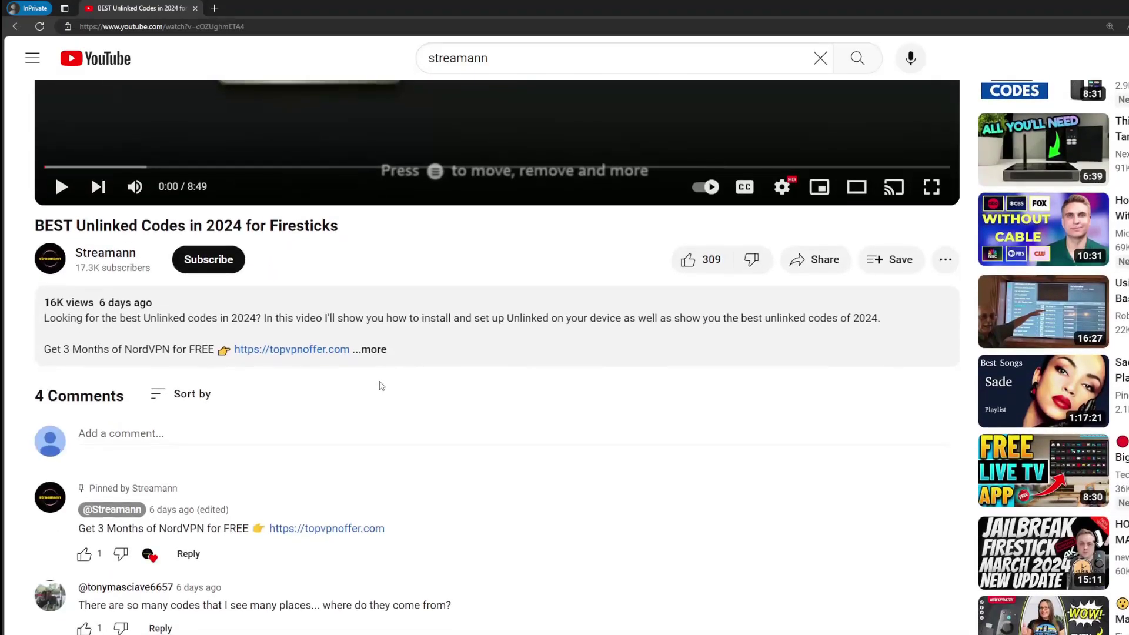
left_click(379, 386)
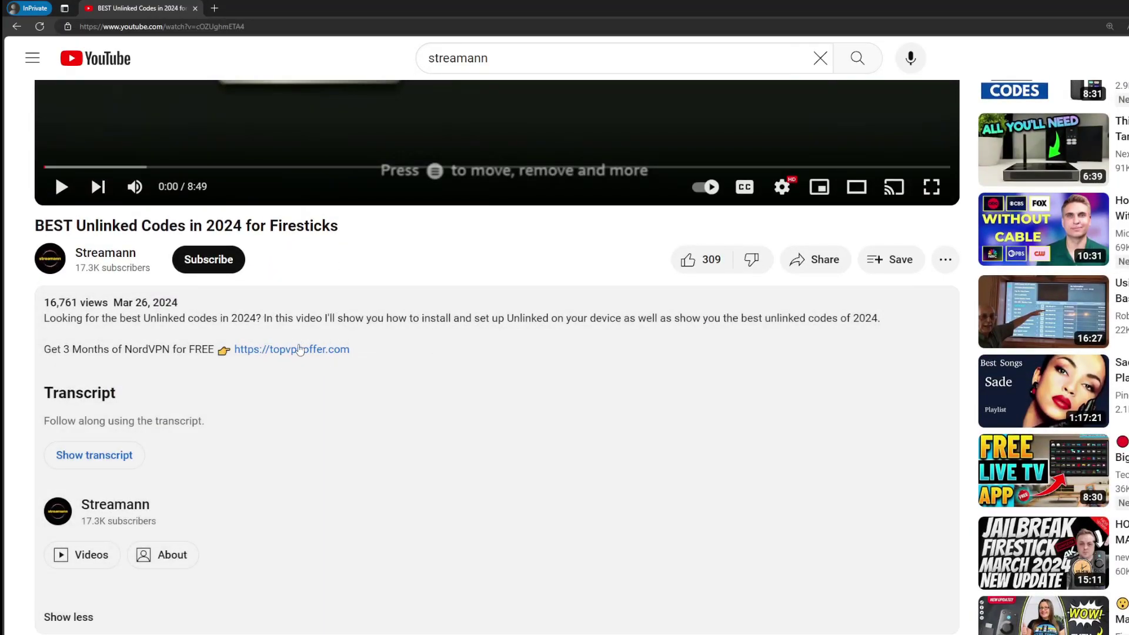
scroll(301, 353, "down", 4)
left_click_drag(384, 490, 270, 491)
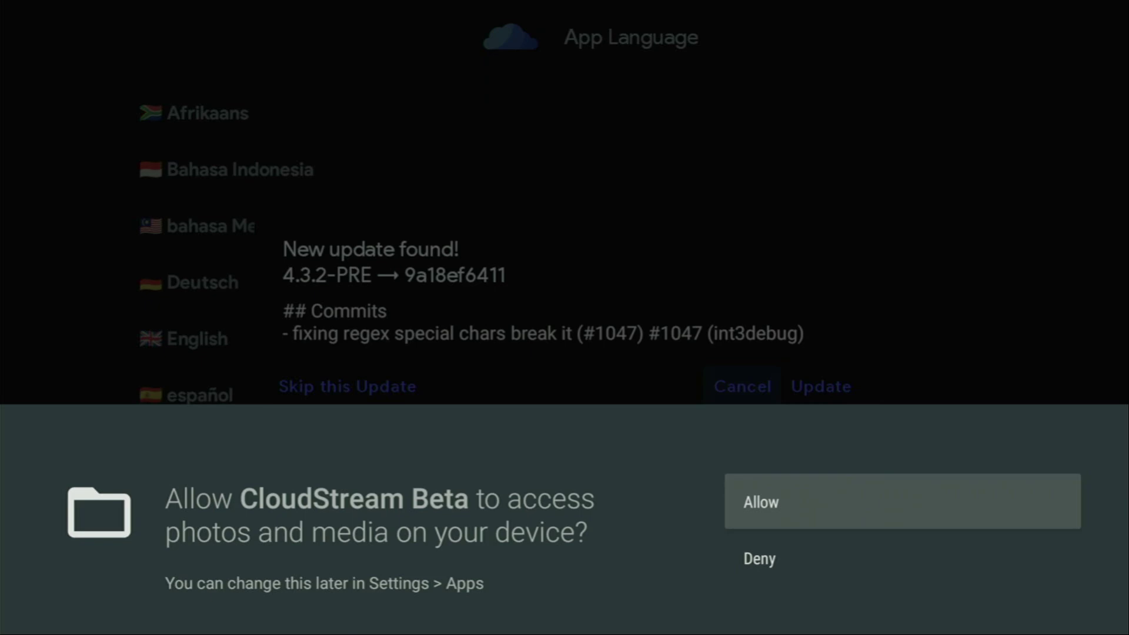
Step: Allow CloudStream photo and media access, then choose Skip this Update
key("Return")
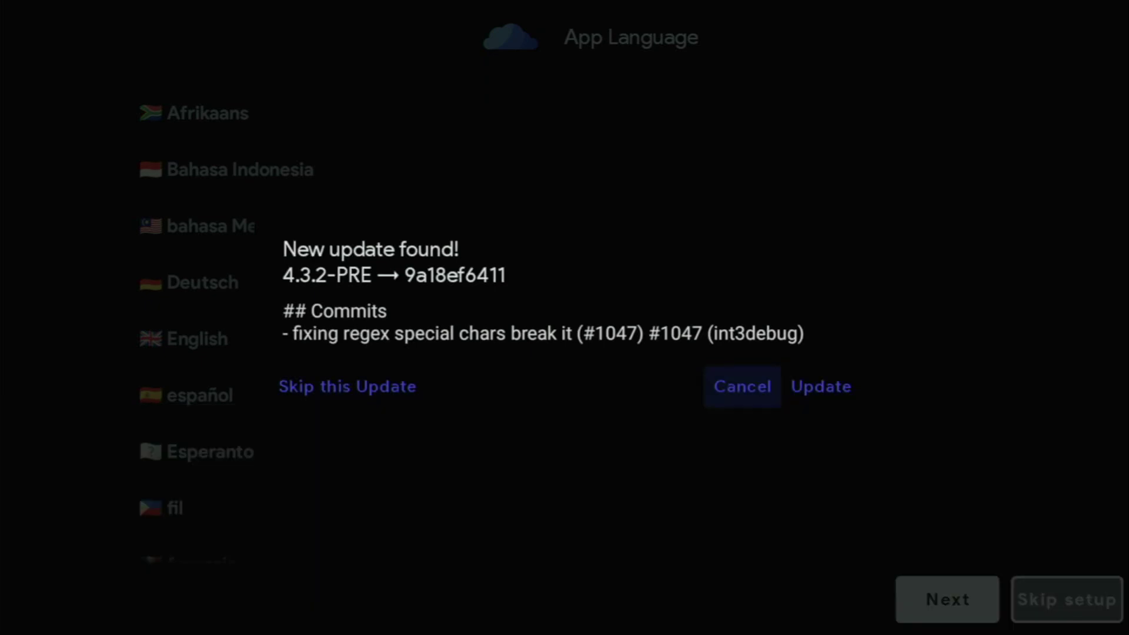
key("Right")
key("Left")
key("Left")
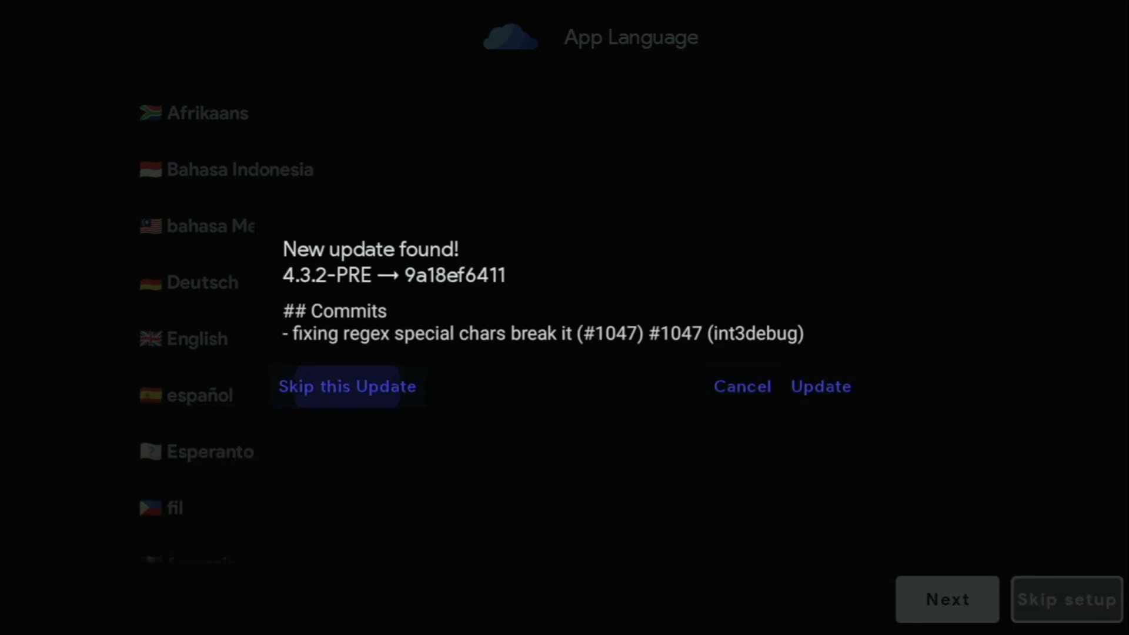
key("Return")
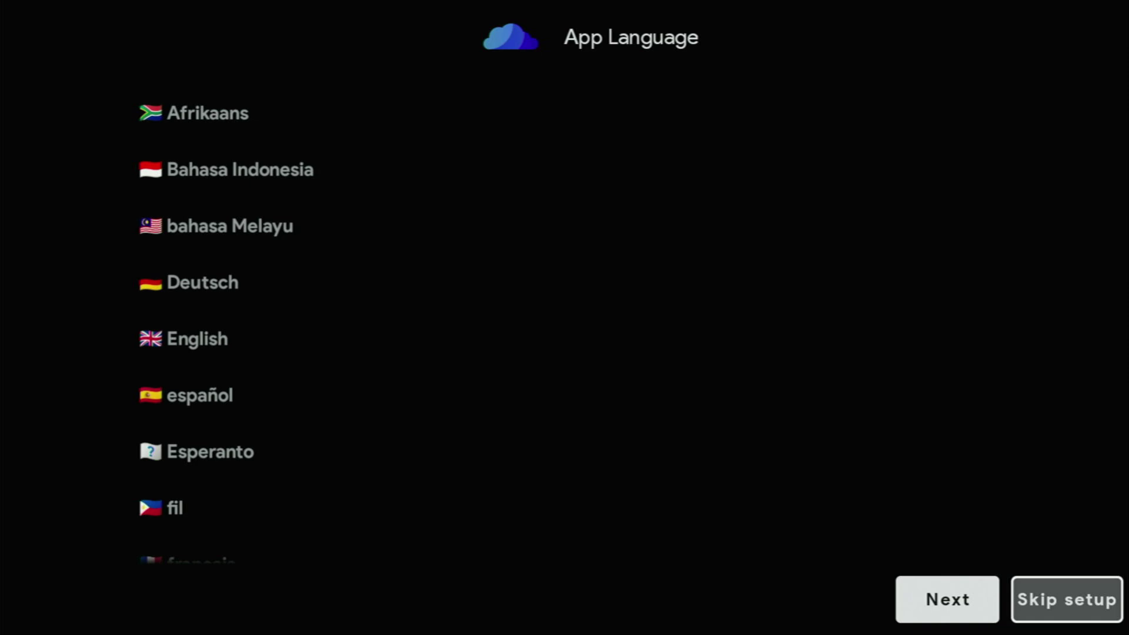